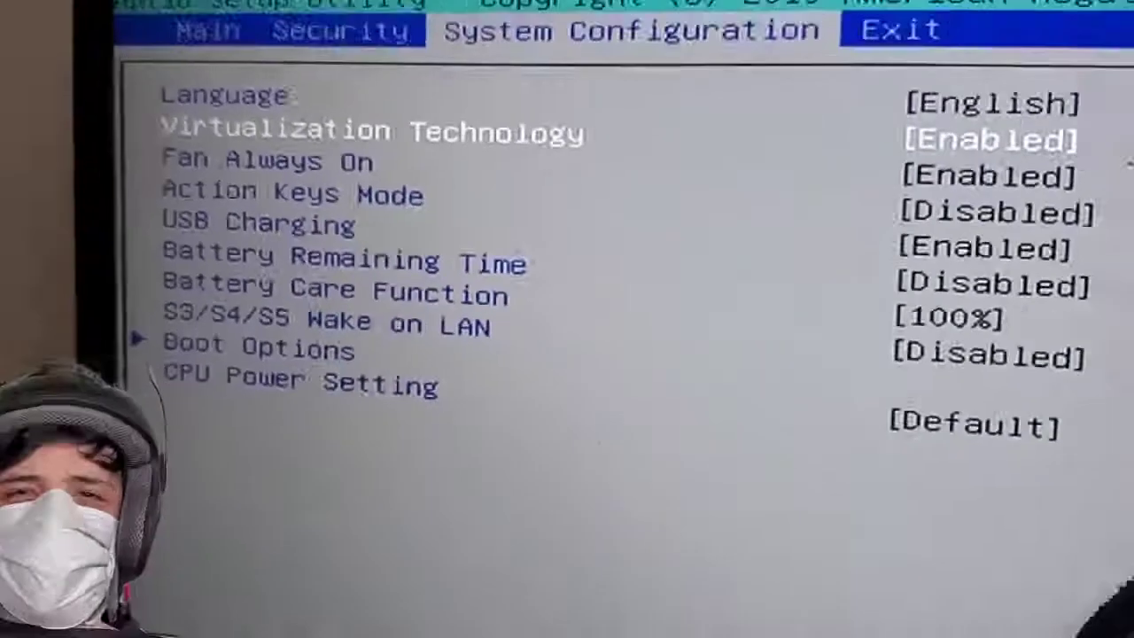
Set Virtualization Technology to Enabled in the BIOS system configuration
key("Down")
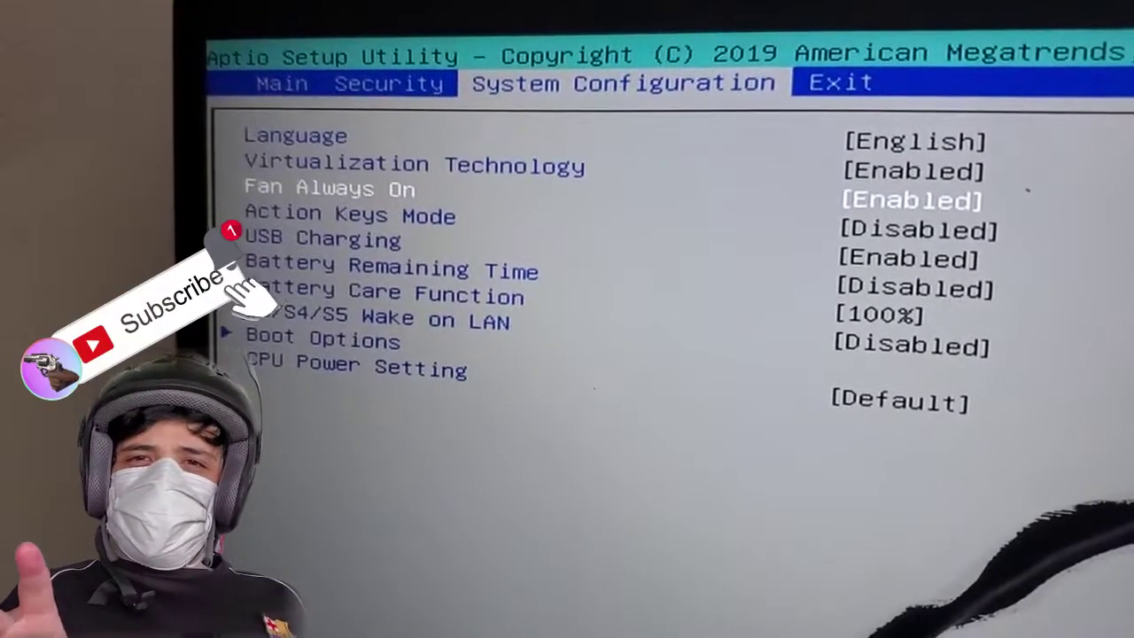
key("Up")
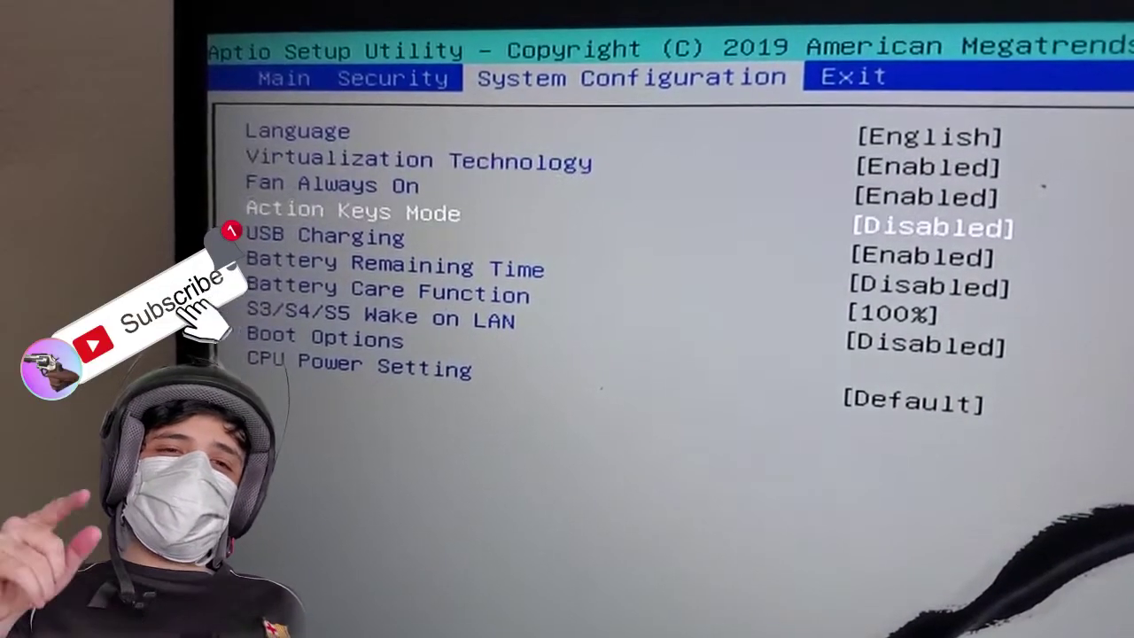
key("Up")
key("Up")
key("Return")
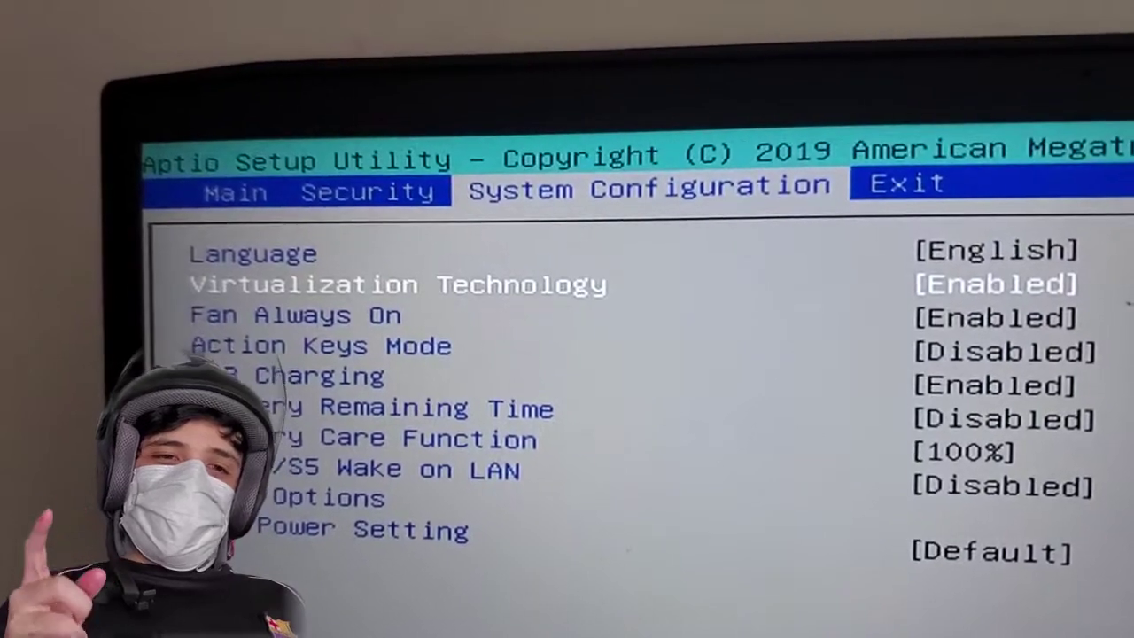
key("Right")
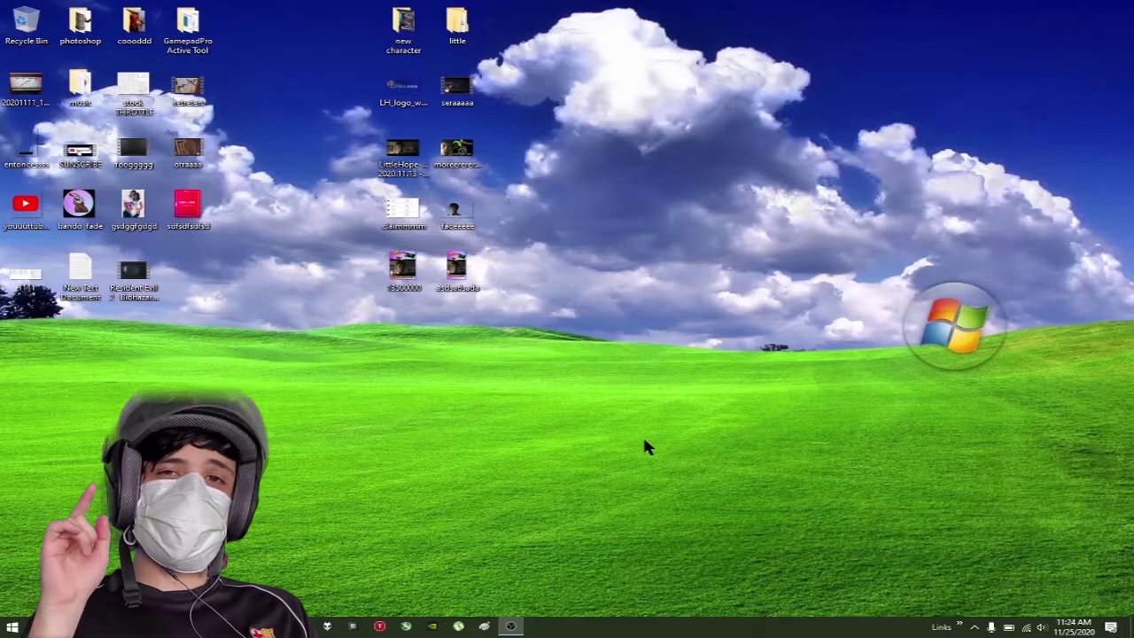
Open Windows Task Manager and view the performance page to check the virtualization status
right_click(650, 625)
left_click(654, 562)
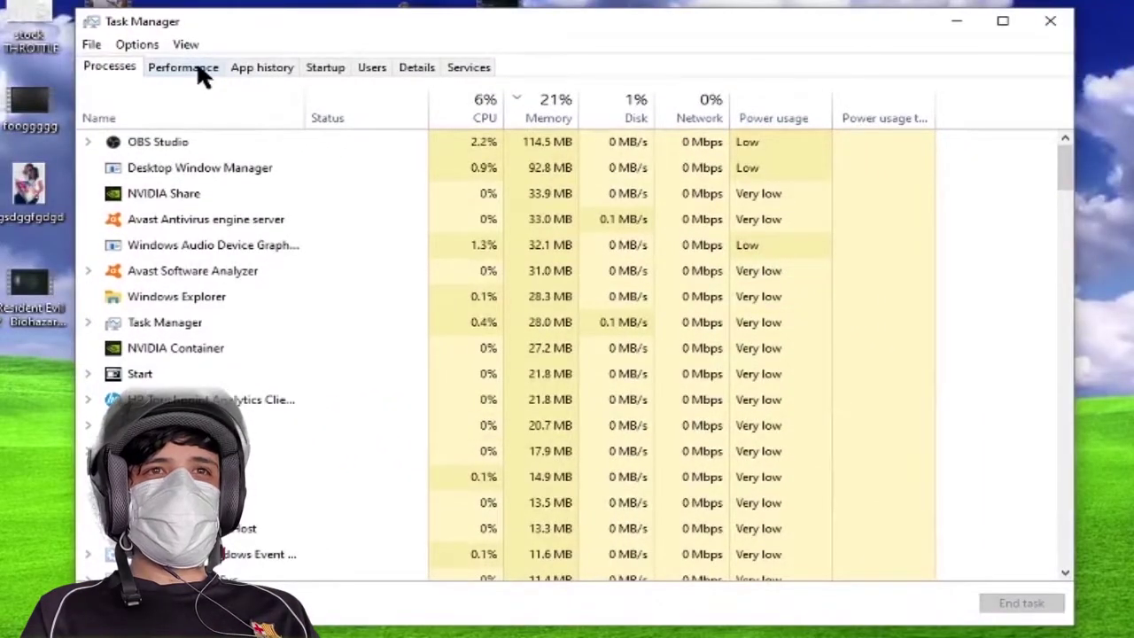
left_click(199, 68)
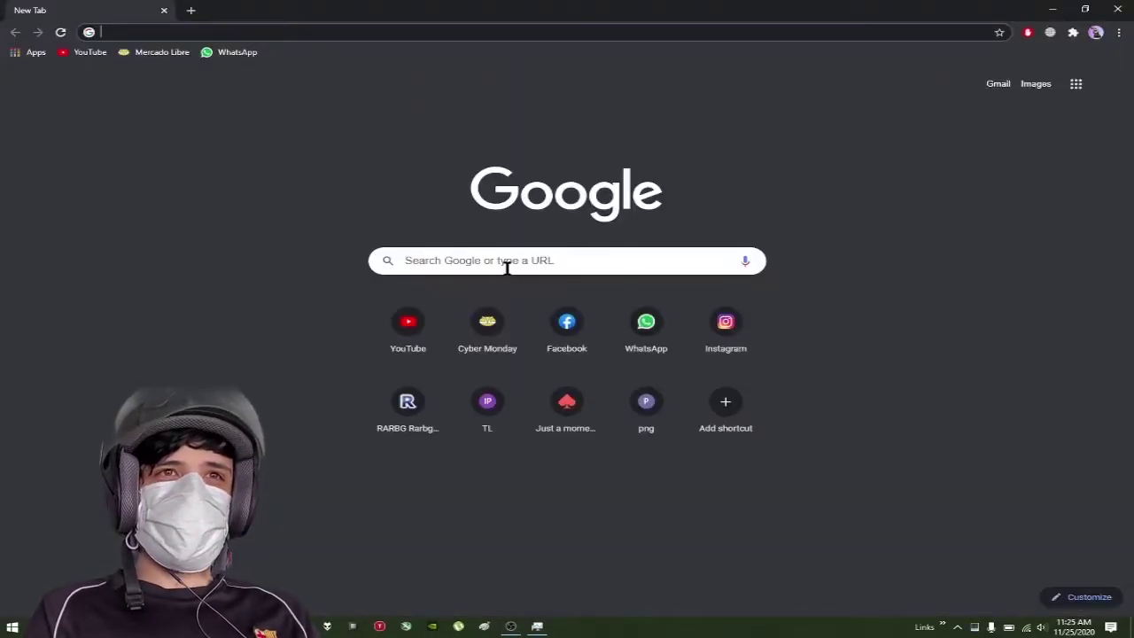
Search Google for "nox donload" and find the official NoxPlayer result from bignox.com
left_click(507, 266)
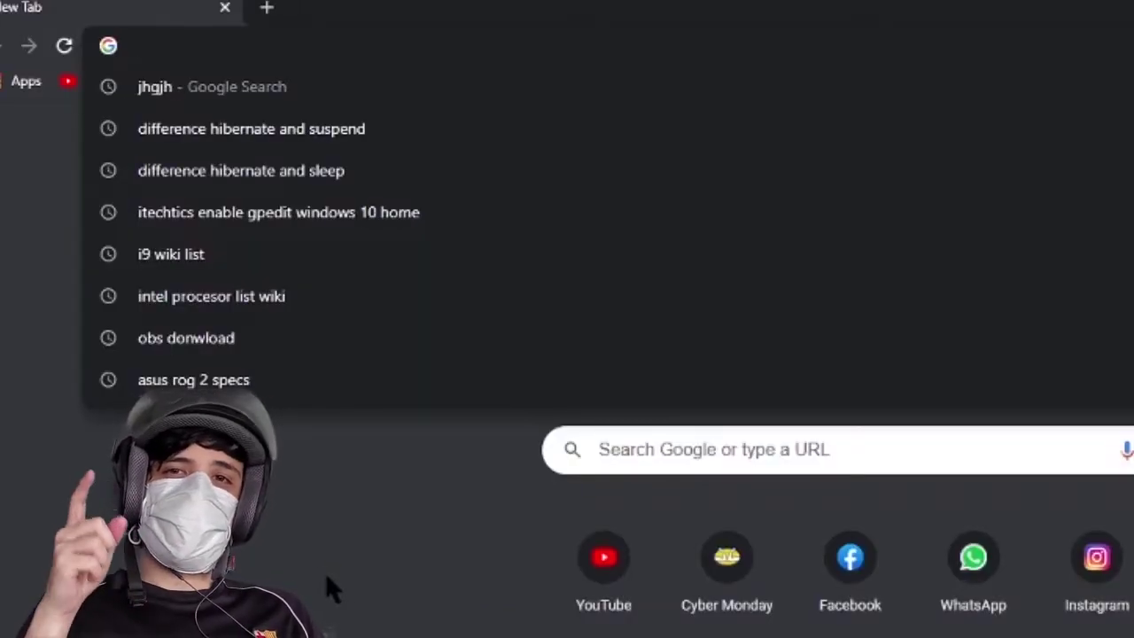
type("n")
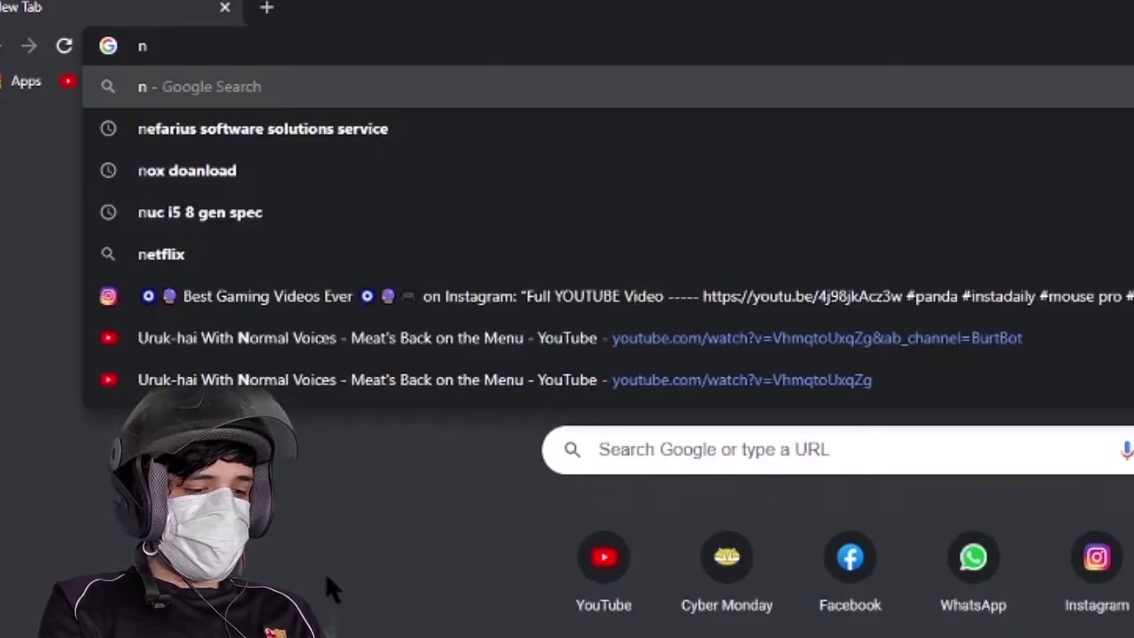
type("ox donload")
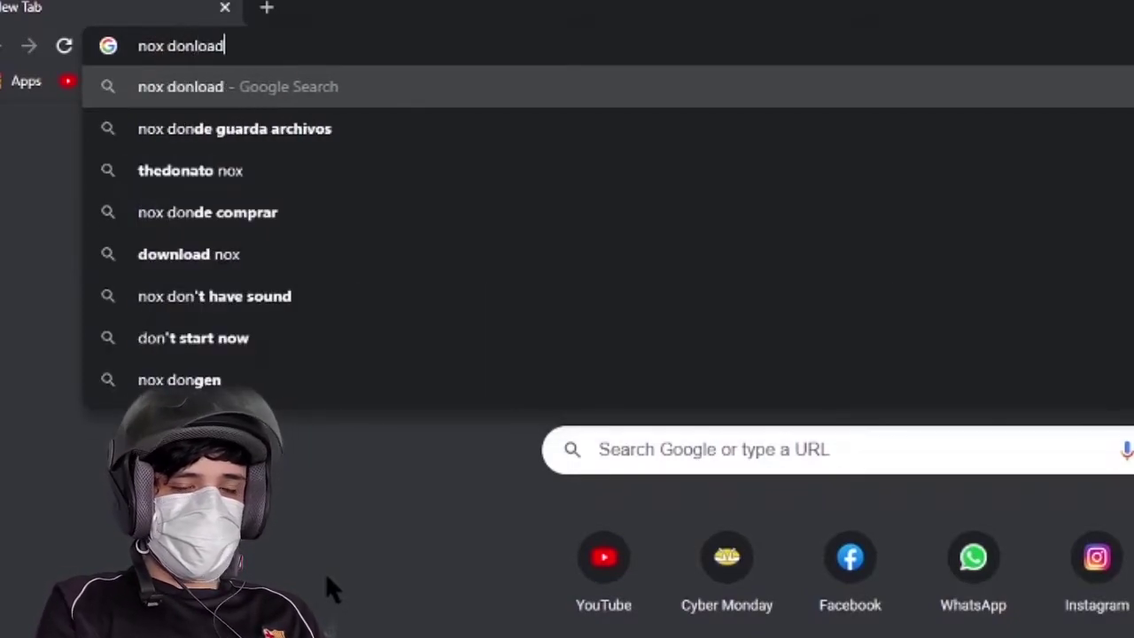
key("Return")
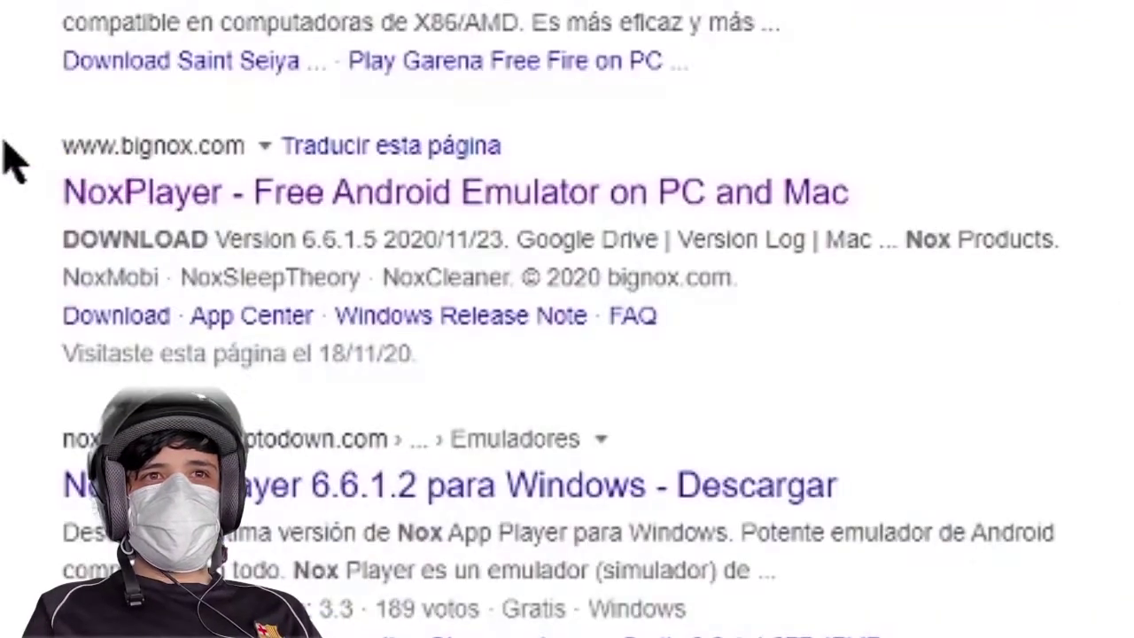
left_click_drag(145, 404, 801, 430)
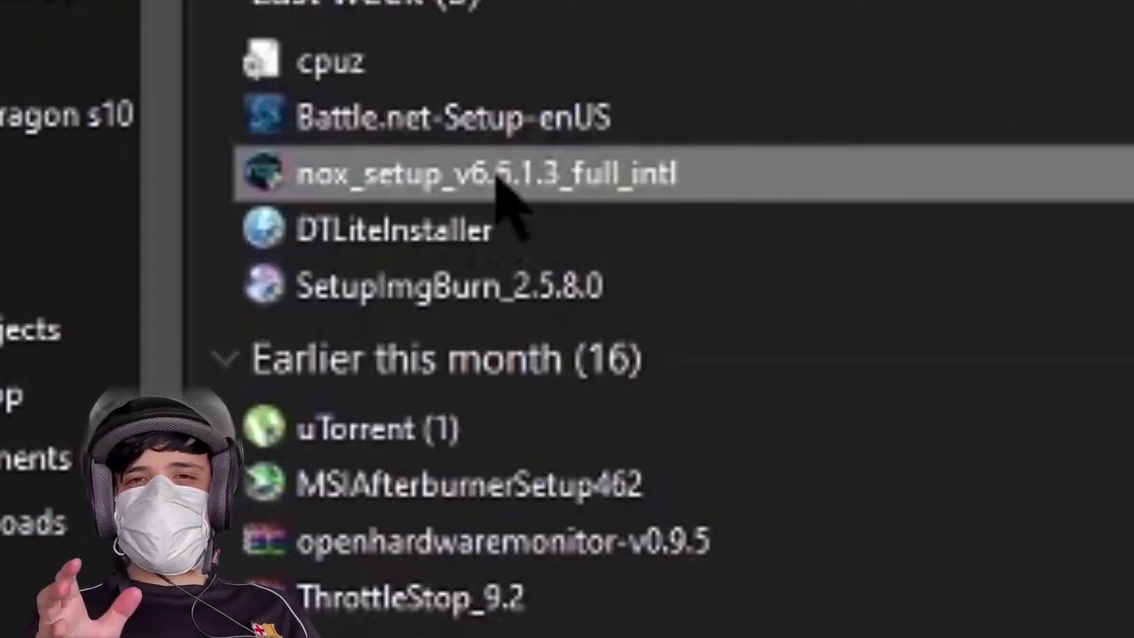
Run the nox_setup_v6.6.1.3_full_intl installer and launch Nox from its desktop shortcut as administrator
double_click(442, 165)
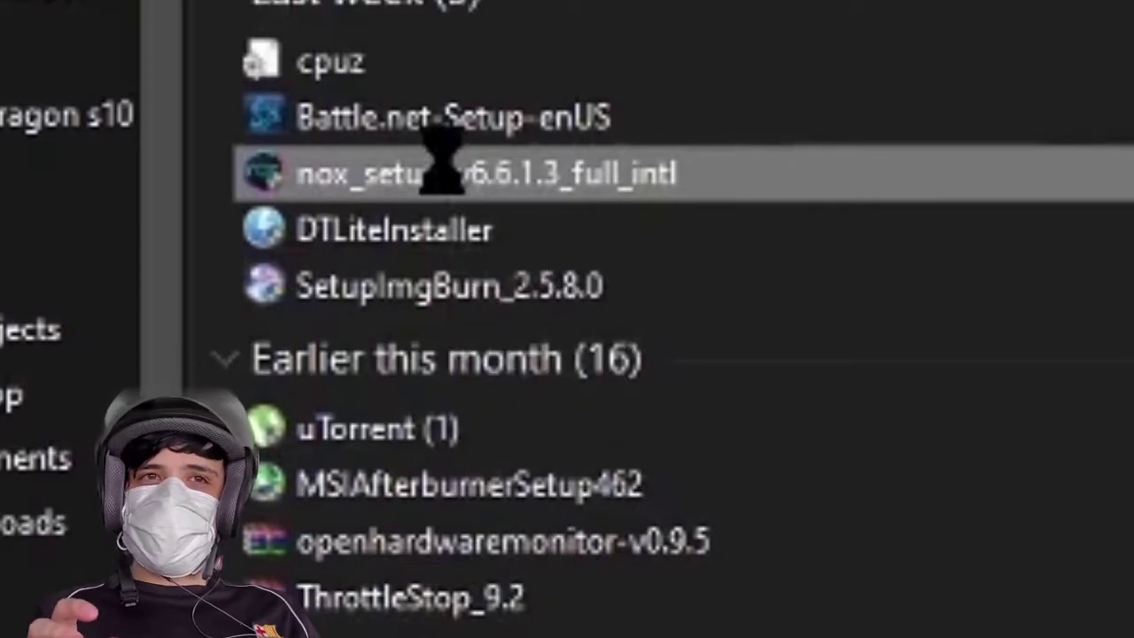
right_click(446, 172)
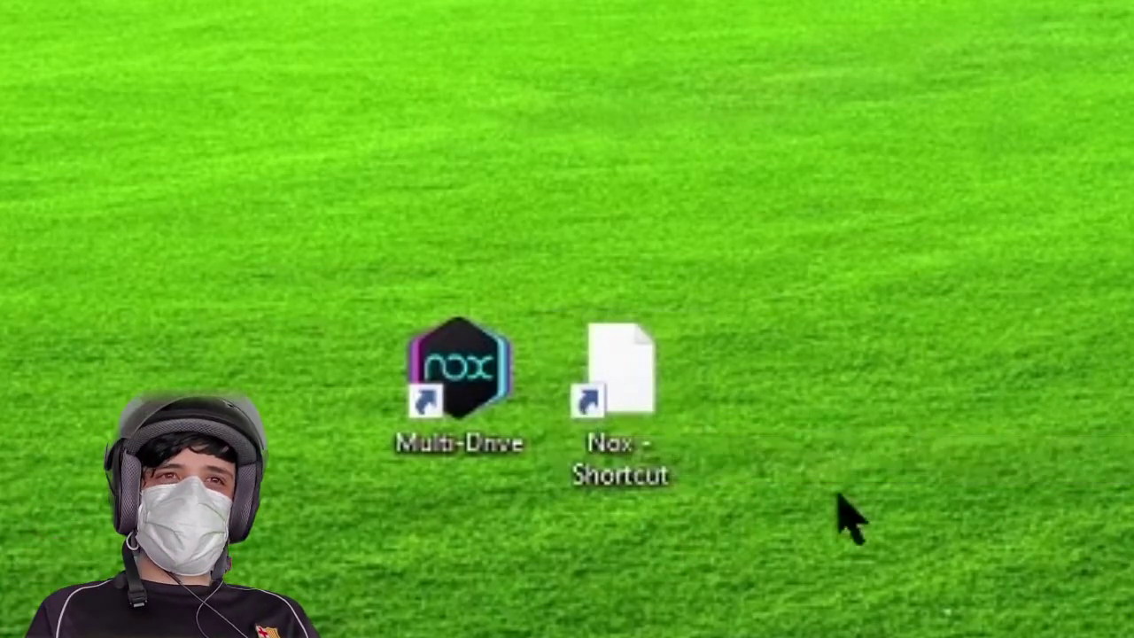
right_click(654, 436)
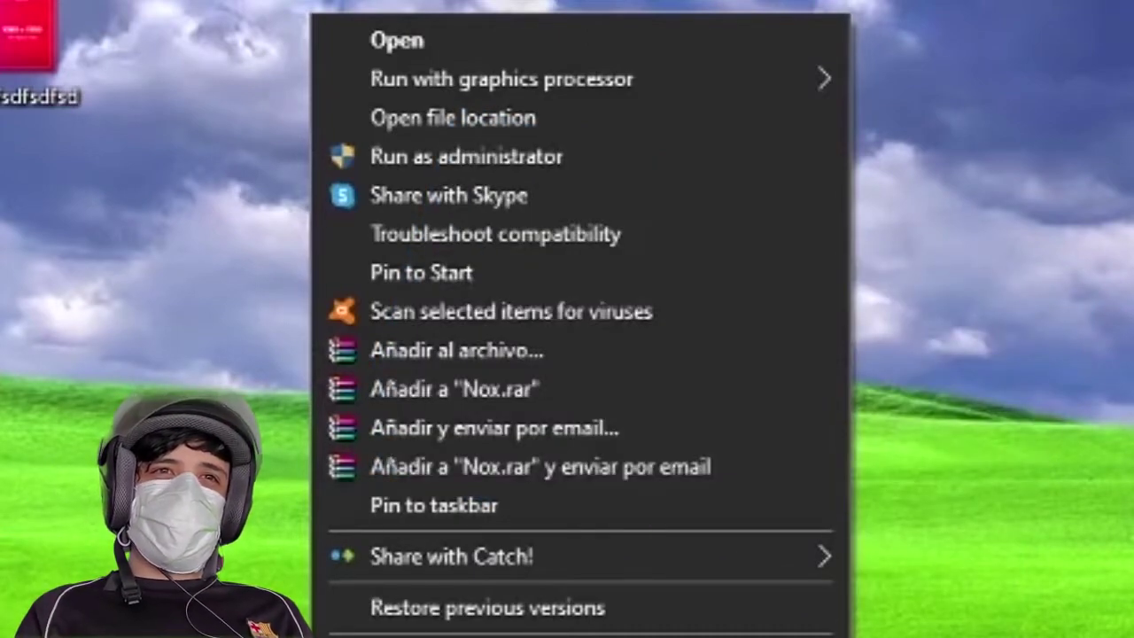
left_click(480, 155)
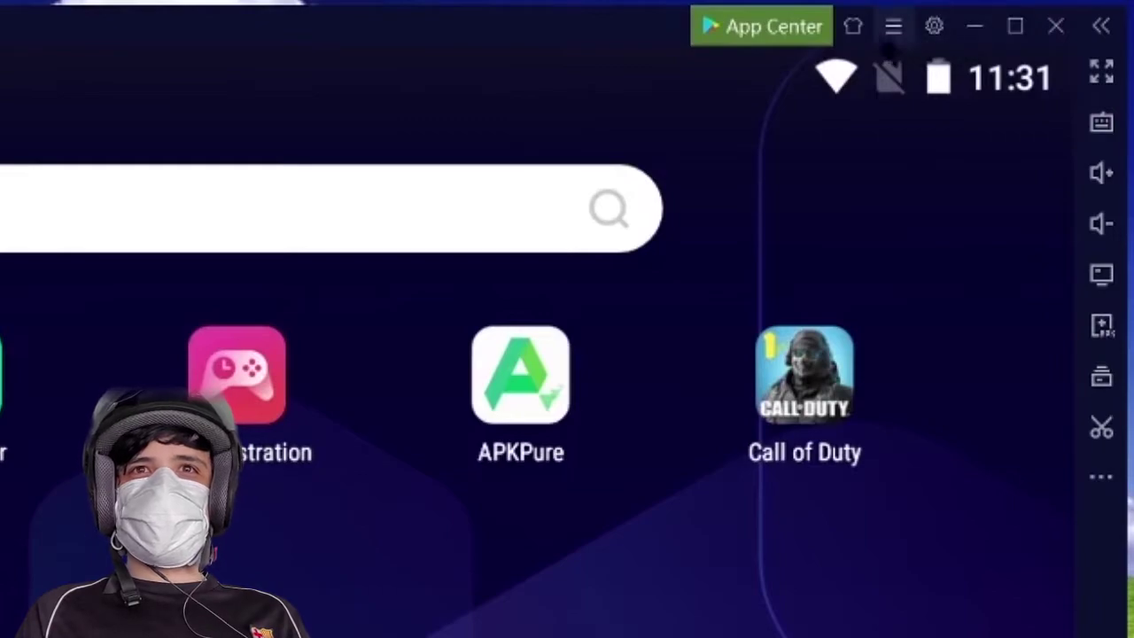
Review the emulator's performance settings with the High (4 Core CPU, 4096 MB Memory) profile, and close them without saving
left_click(937, 28)
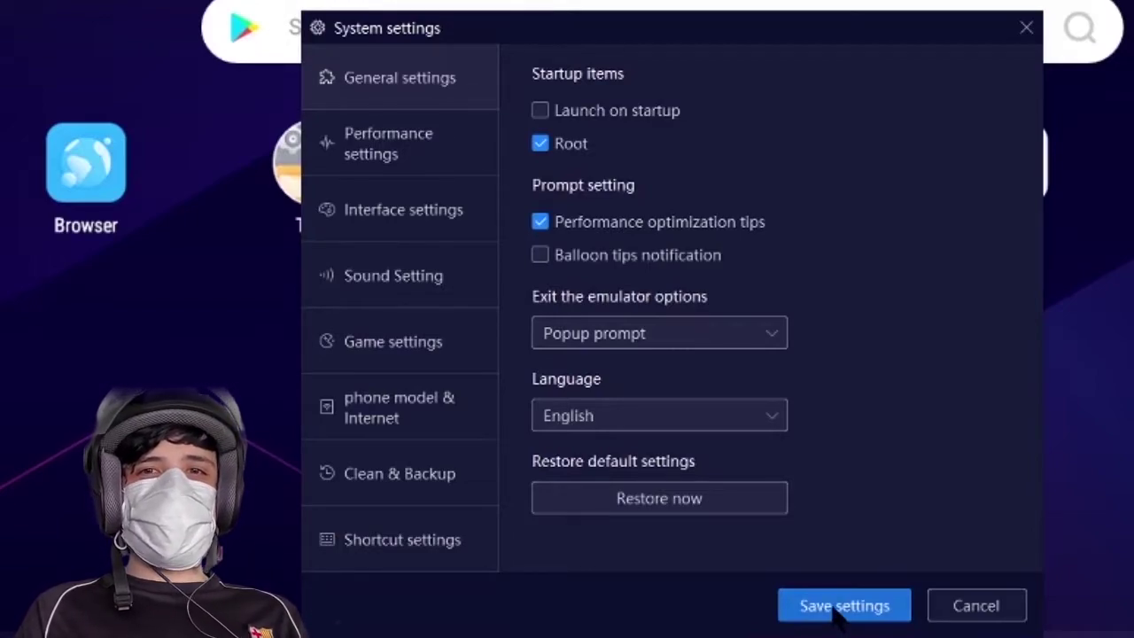
left_click(399, 159)
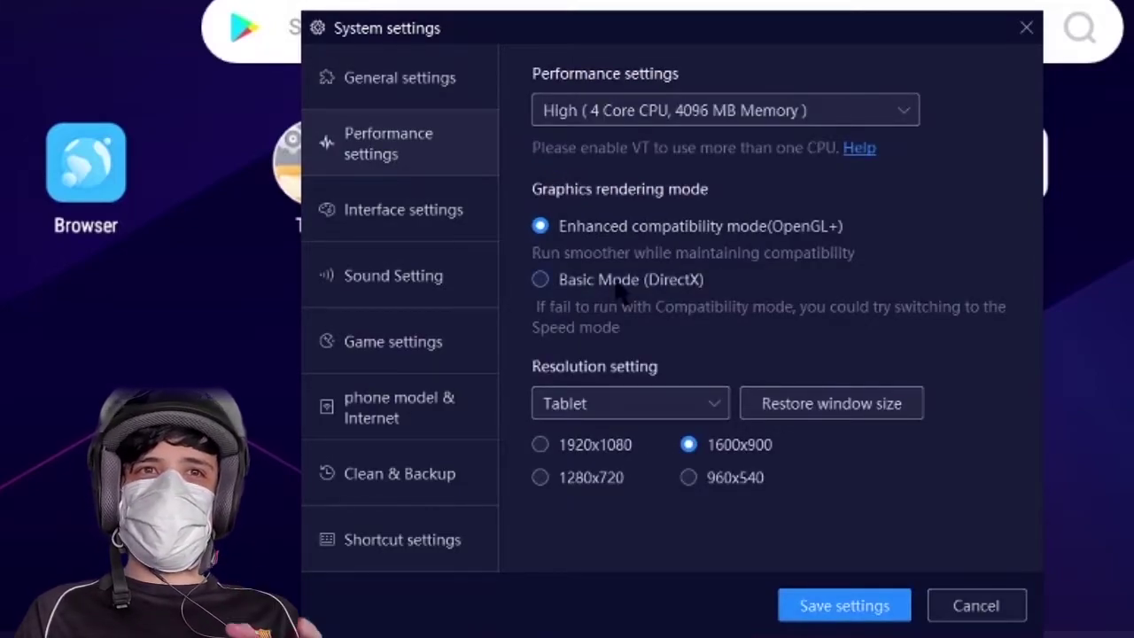
left_click(899, 112)
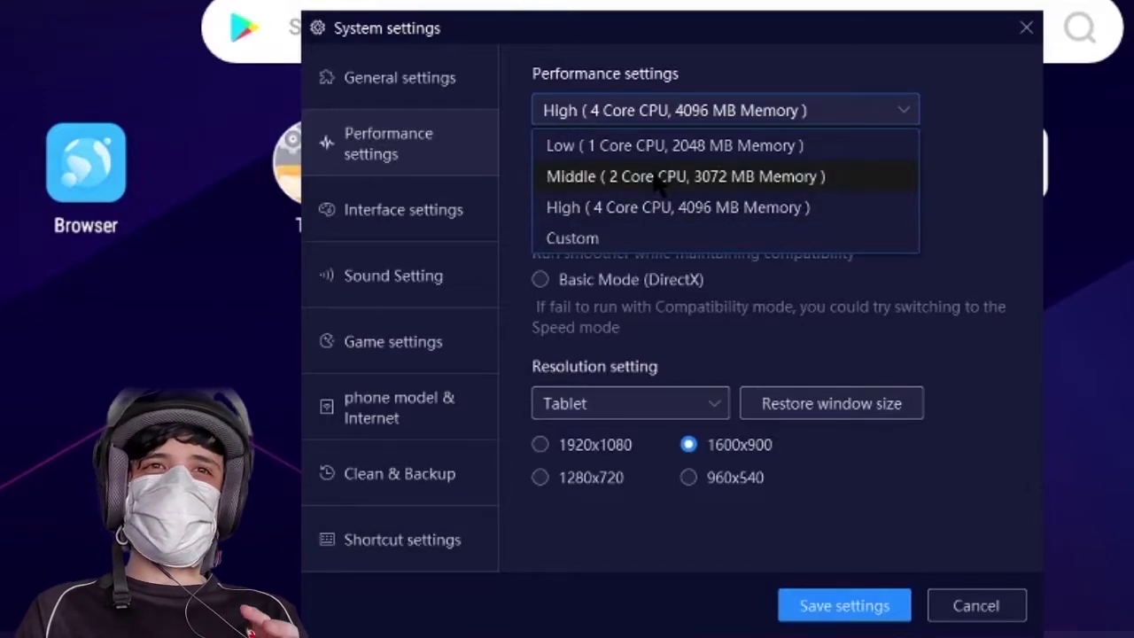
left_click(781, 209)
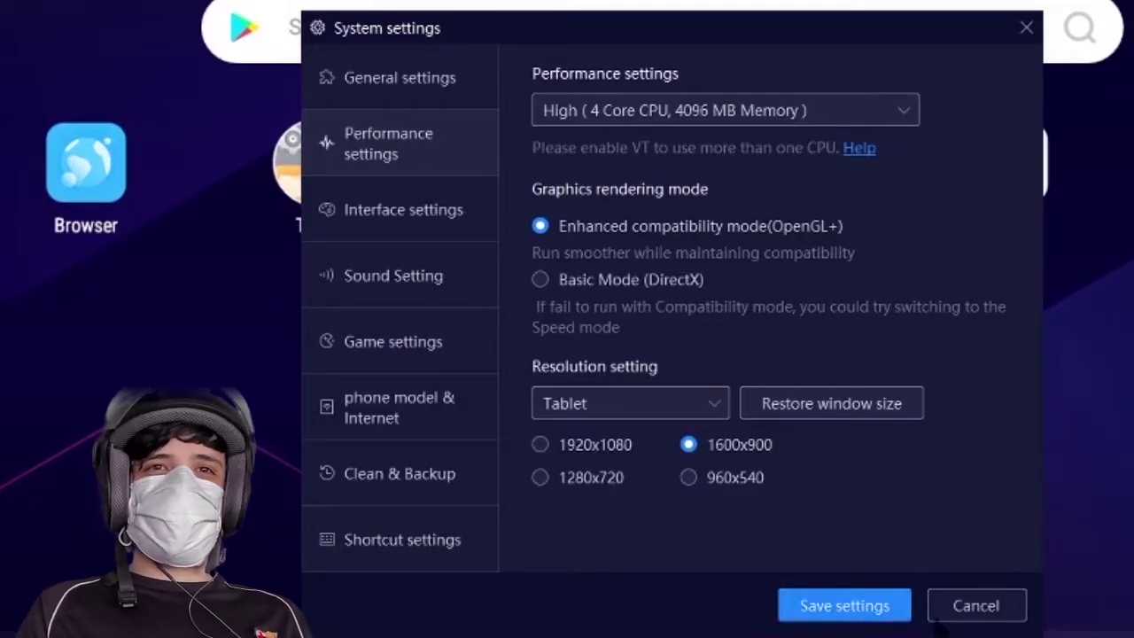
left_click(975, 605)
Open the Play Store from the second page of the emulator's Tools folder
left_click(312, 222)
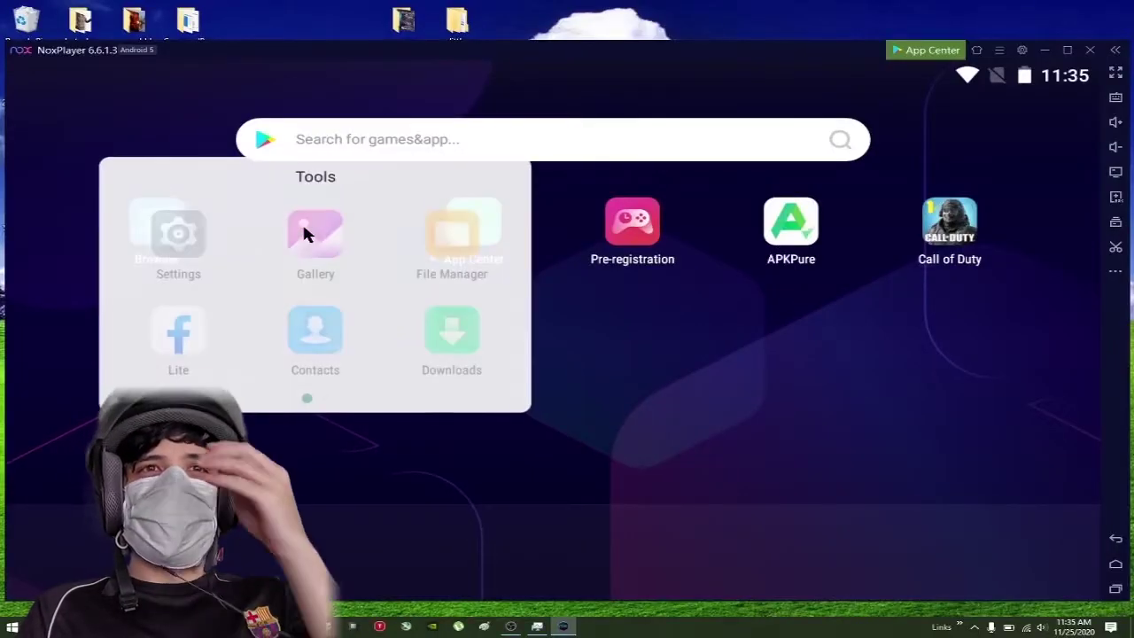
scroll(440, 395, "down", 1)
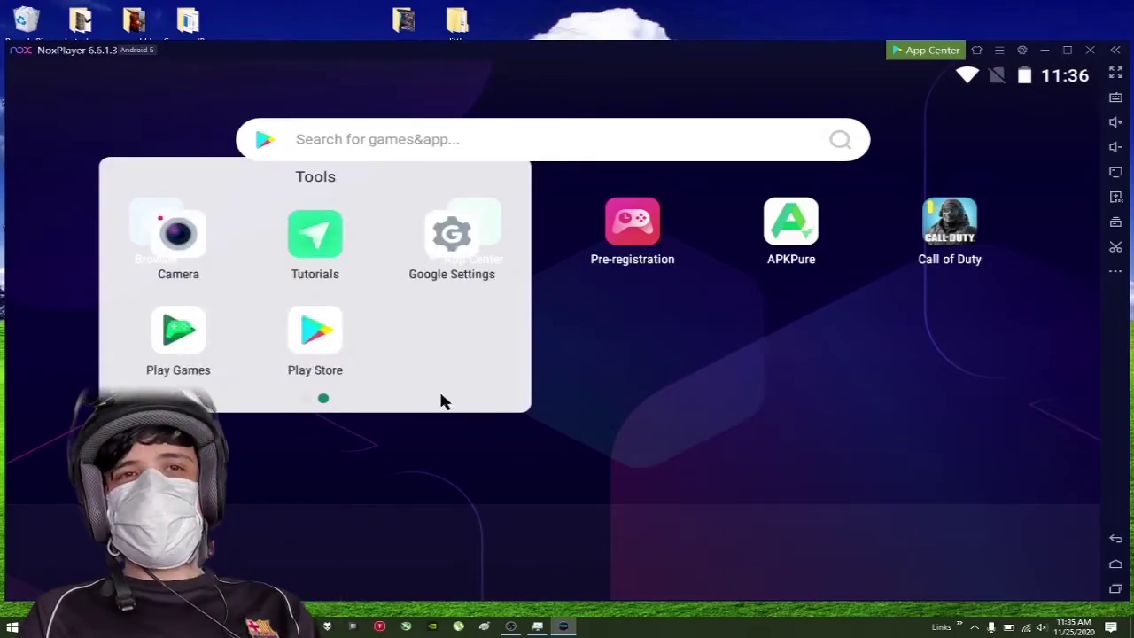
left_click(325, 338)
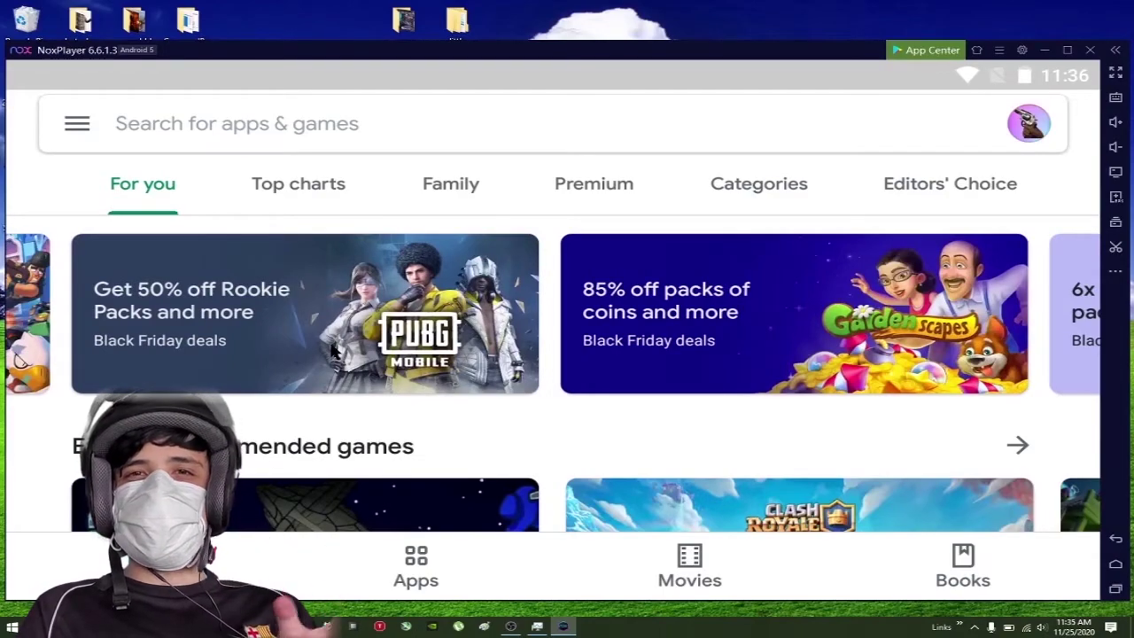
Search the Play Store for "cod mobile"
left_click(357, 126)
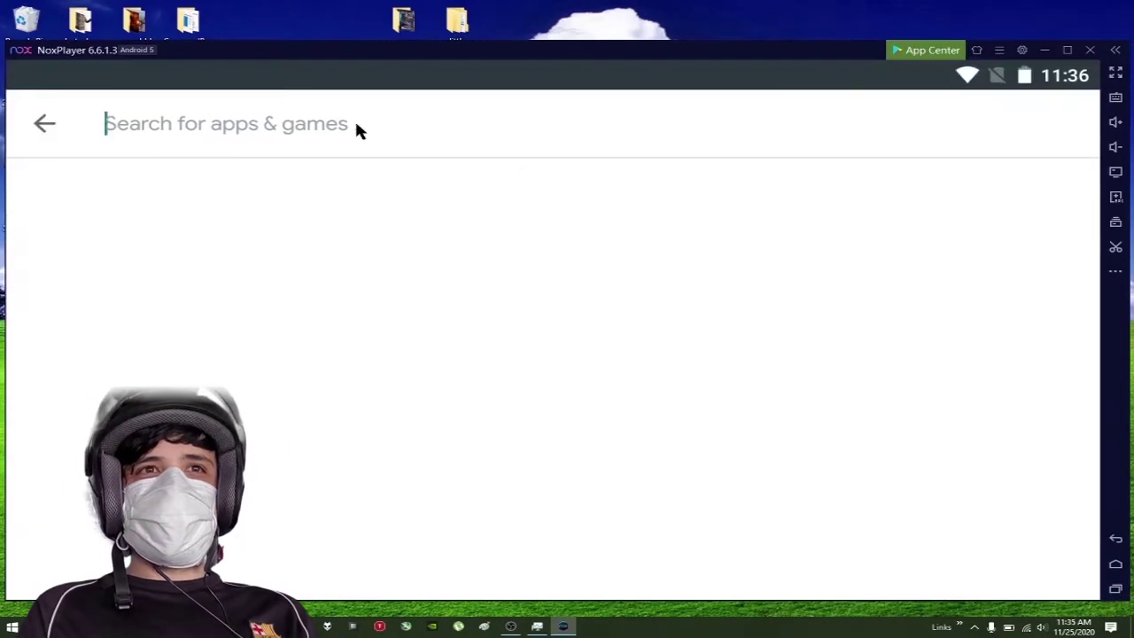
type("co")
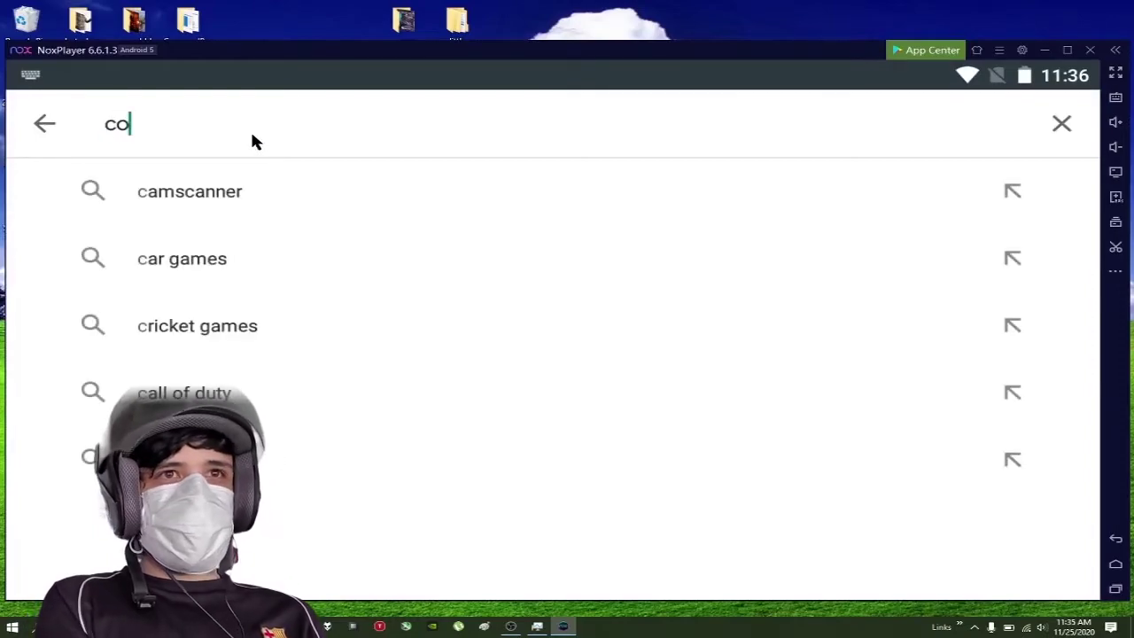
type("d")
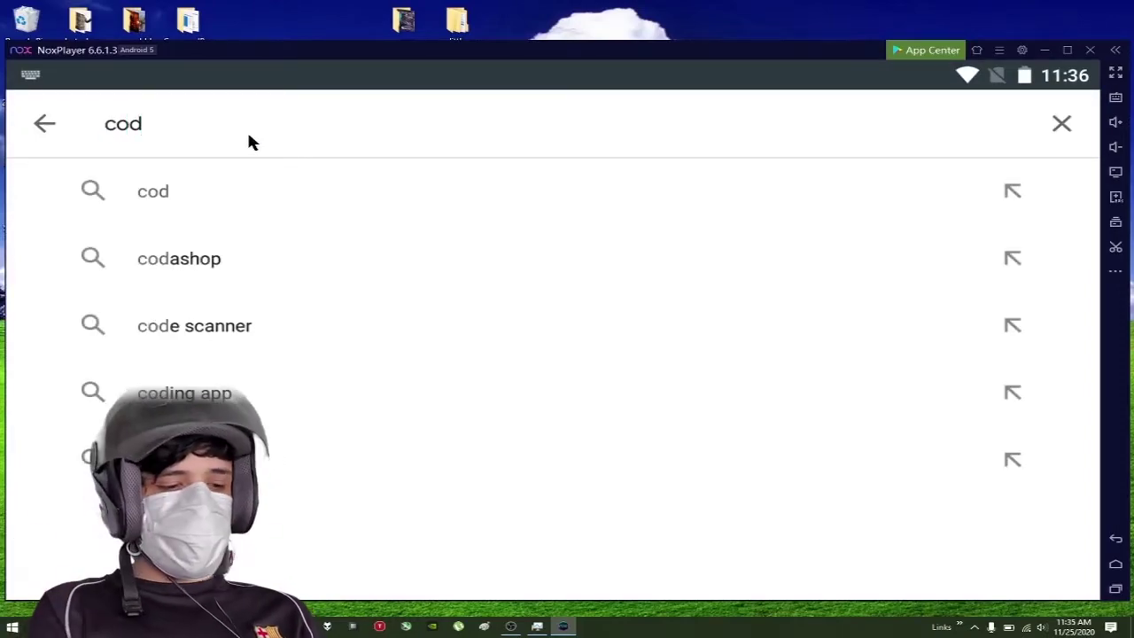
type(" mobile")
key("Return")
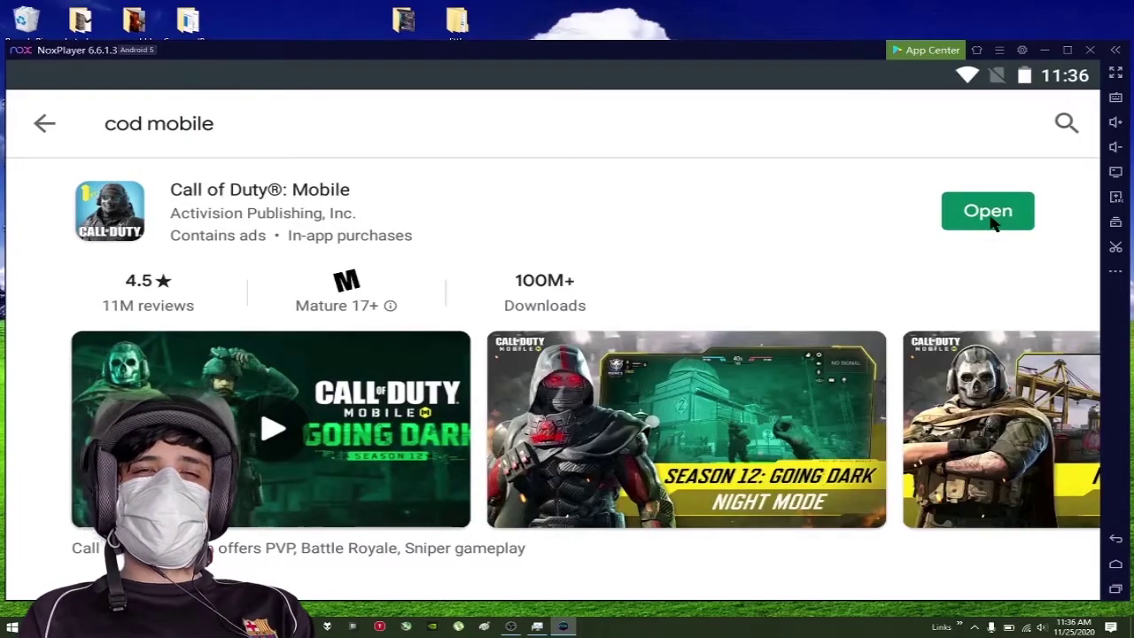
Launch Call of Duty from the emulator's home screen and dismiss the "Stock Up This Season!" offer
left_click_drag(788, 302, 757, 356)
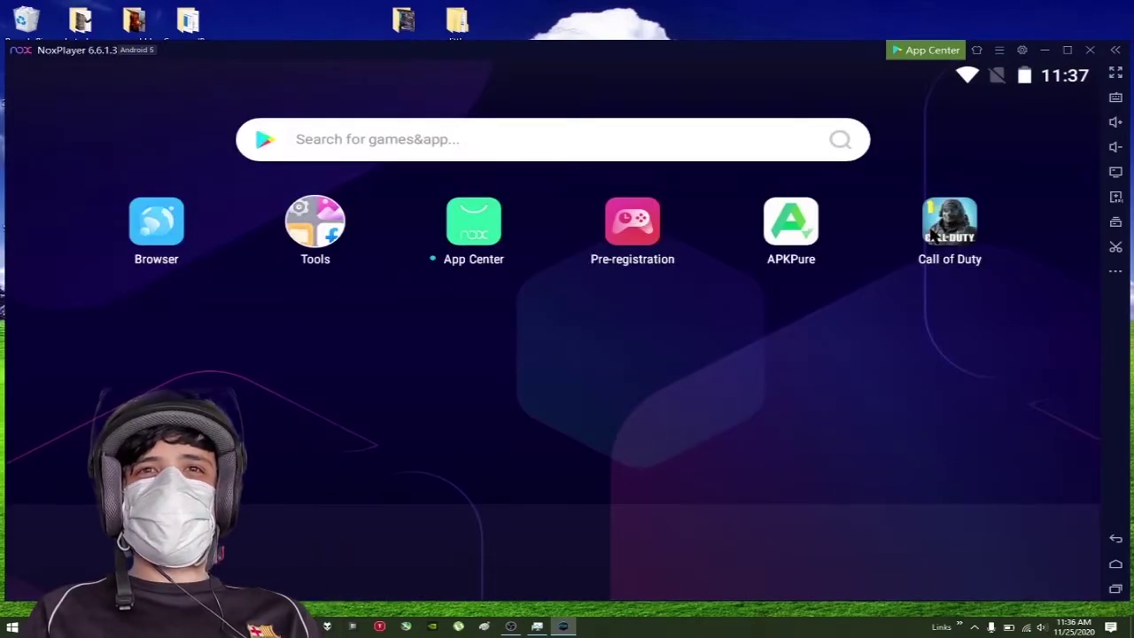
left_click(932, 232)
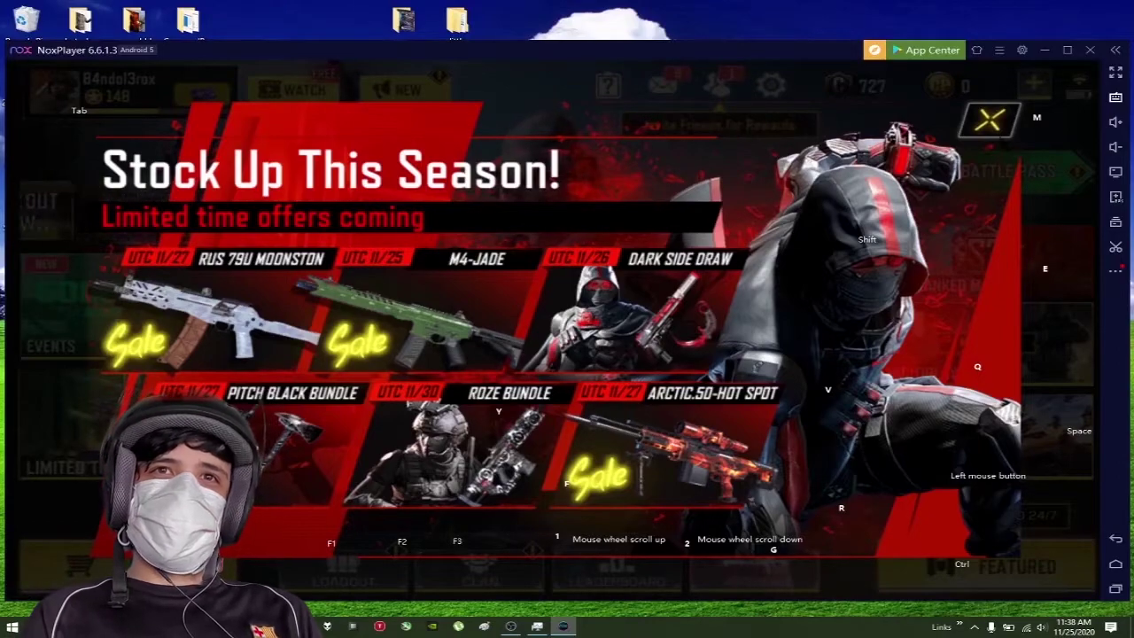
left_click(974, 126)
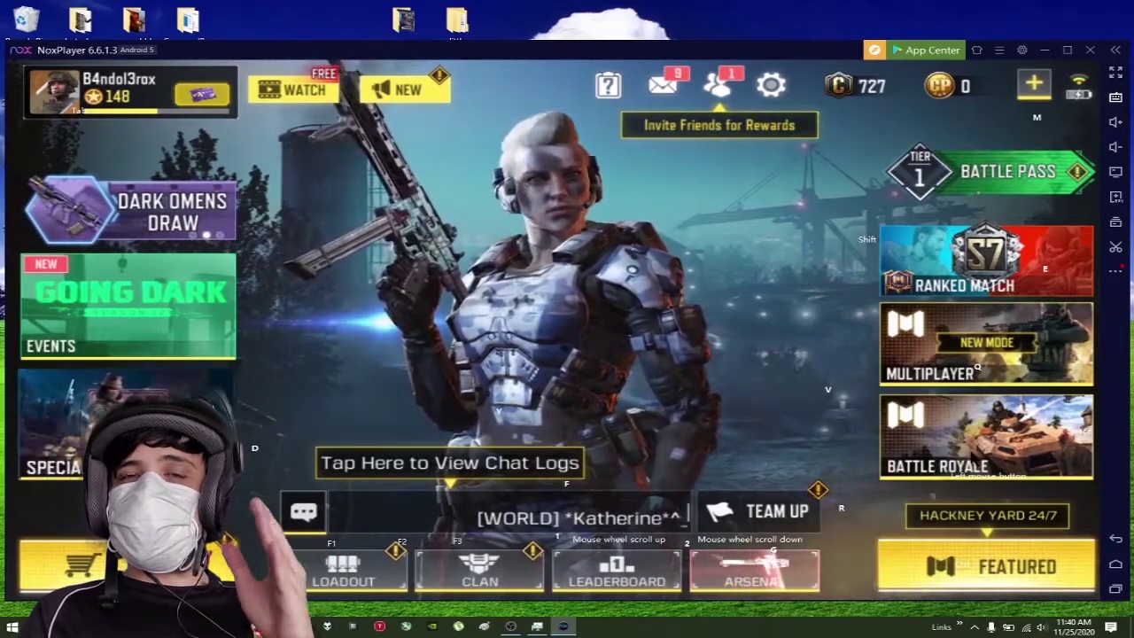
Start a multiplayer match in the Practice vs. AI game mode on a random map
key("q")
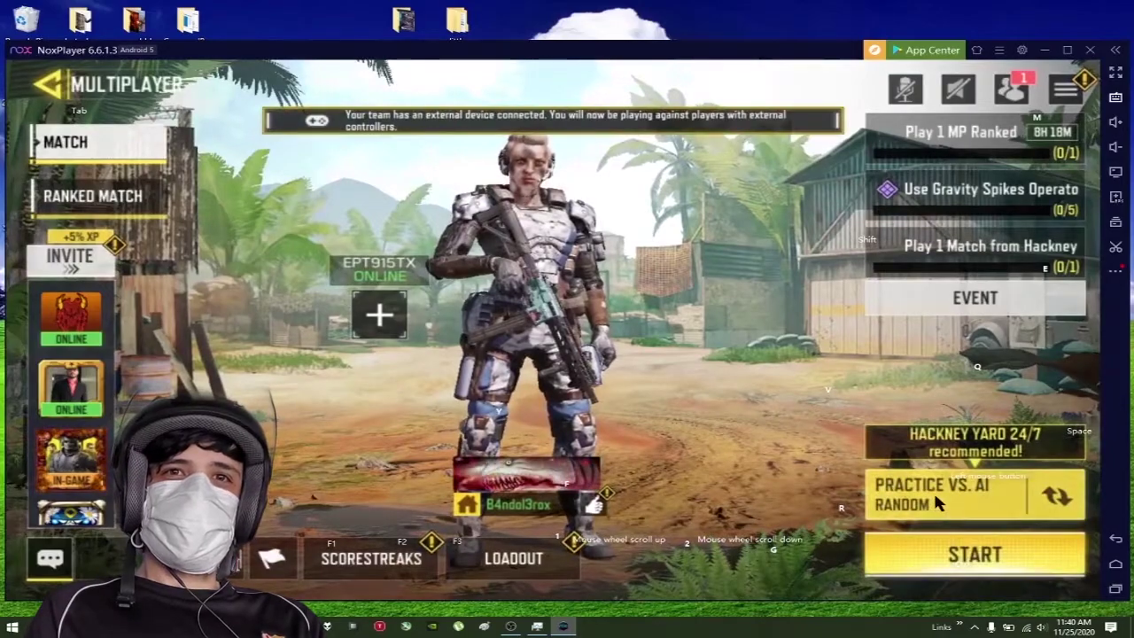
left_click(994, 498)
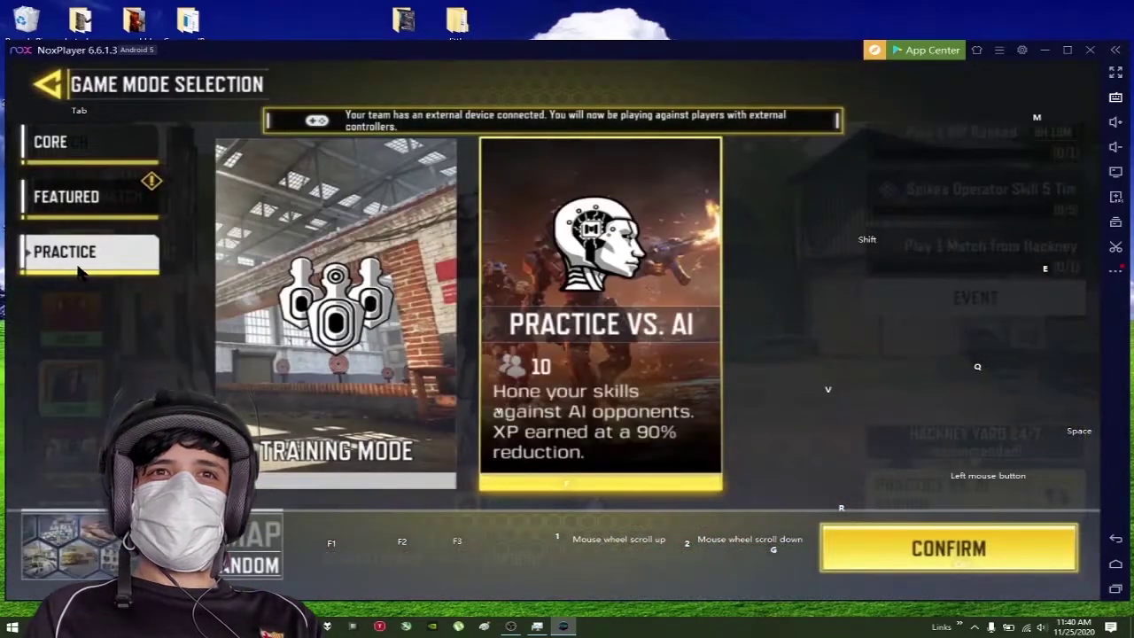
left_click(1001, 555)
left_click(1004, 562)
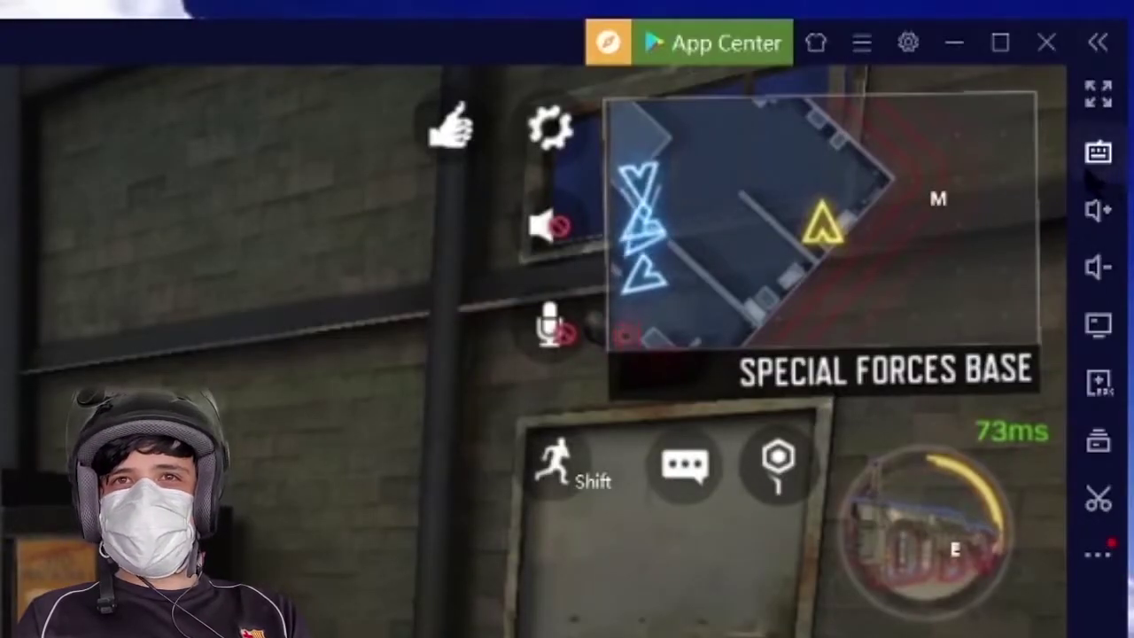
Open the emulator's keyboard mapping, check the controller option, and select the CODM multi player button scheme
left_click(1098, 154)
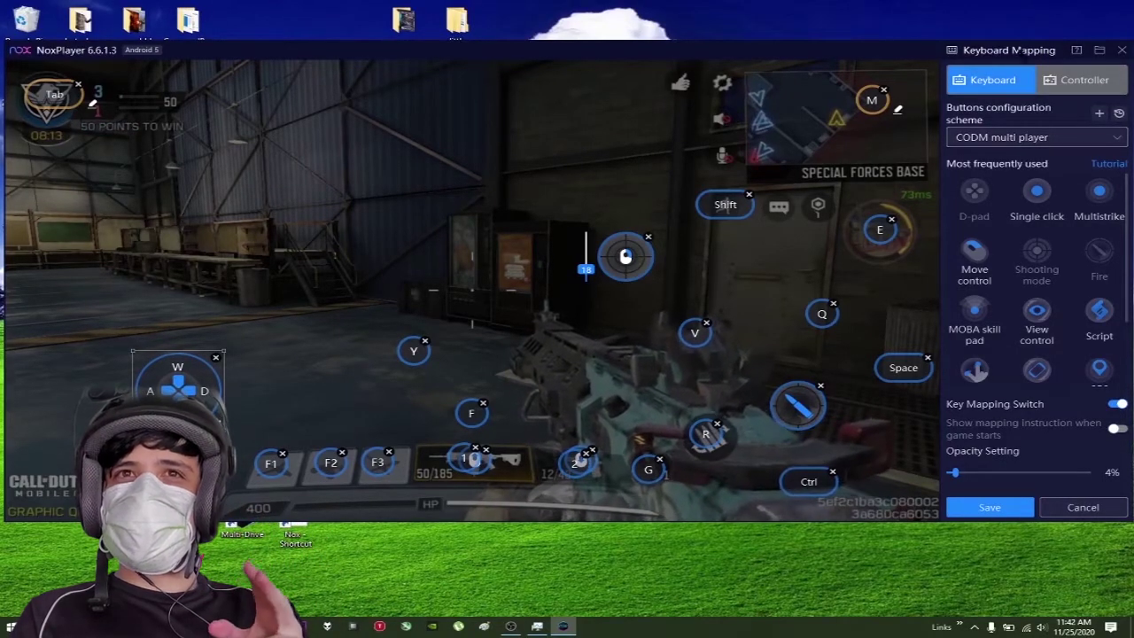
left_click(1088, 82)
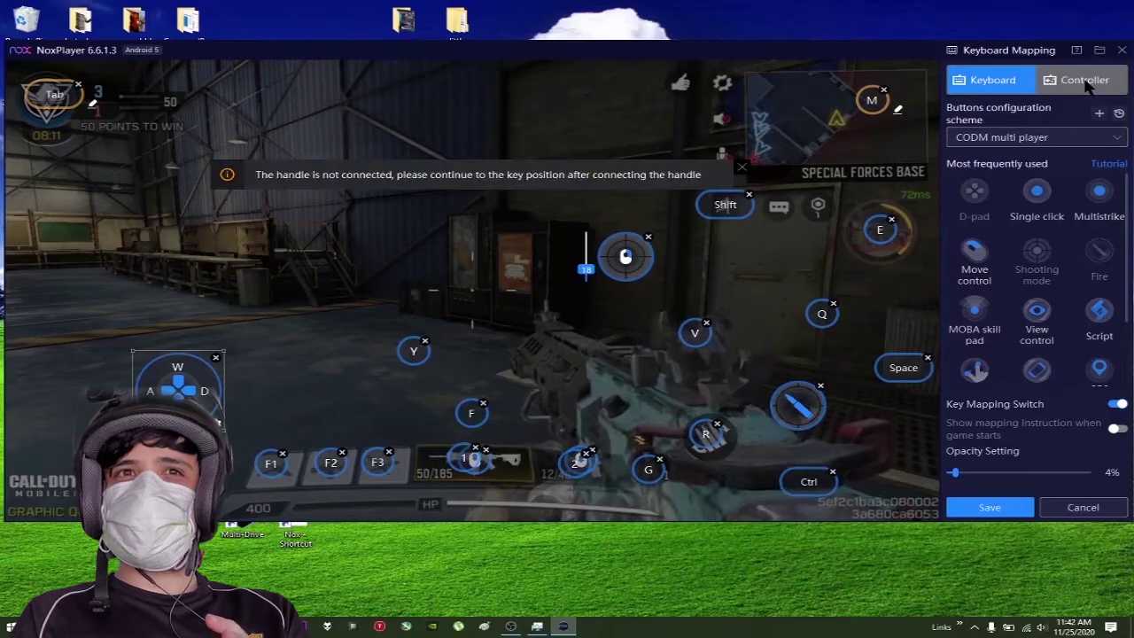
left_click(1089, 138)
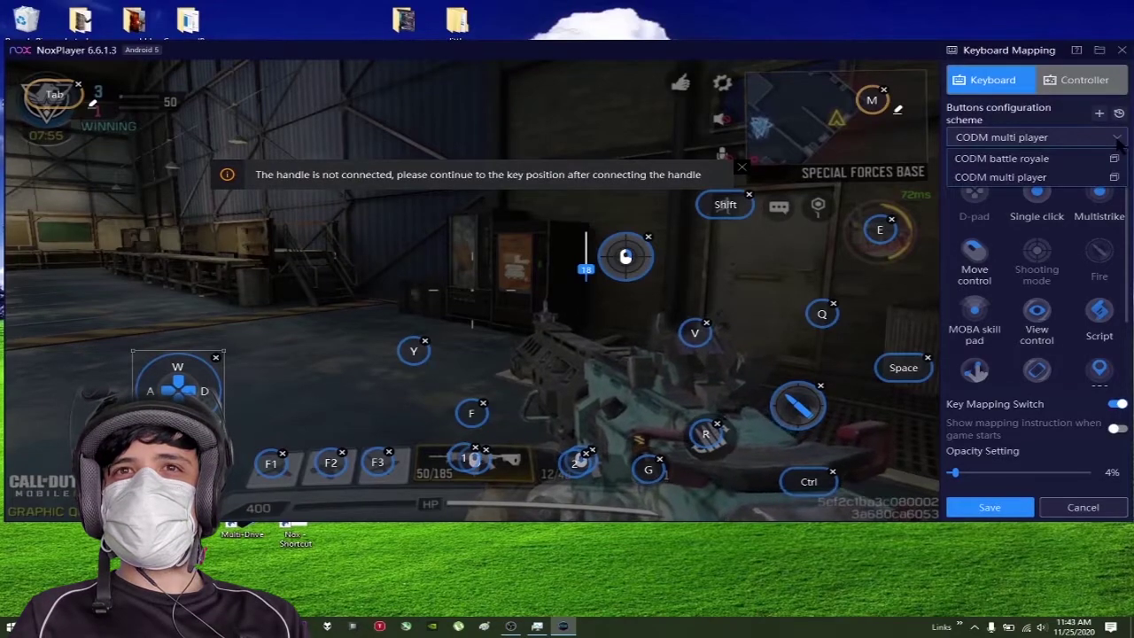
left_click(1038, 182)
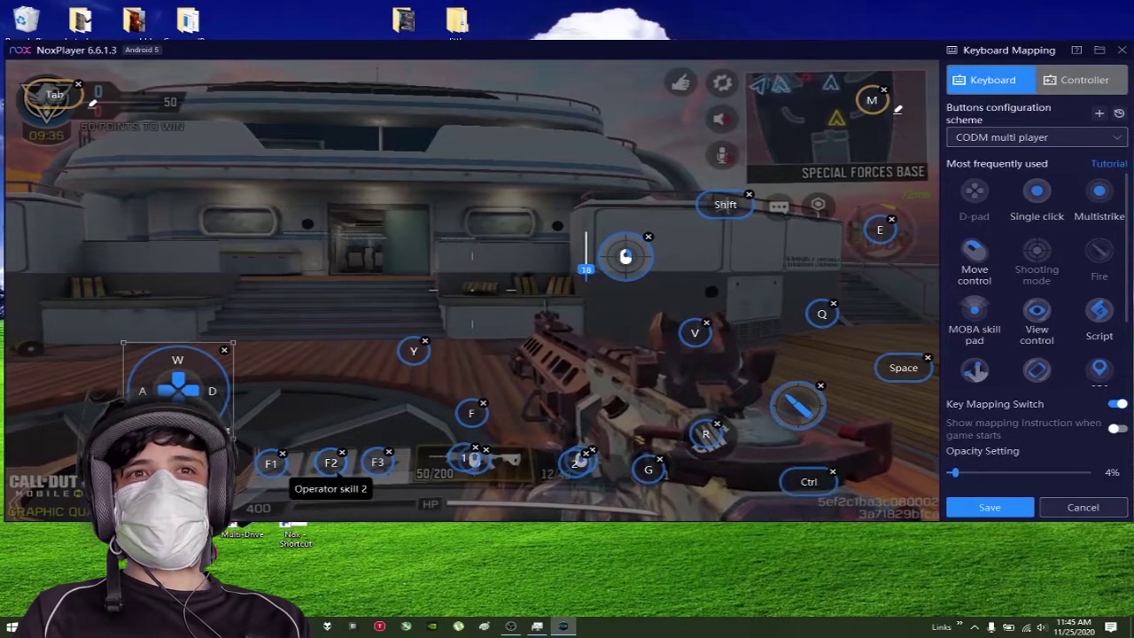
Try F4 and F5 as the key for Operator skill 2 and set it back to F2
left_click(330, 463)
key("F3")
key("F4")
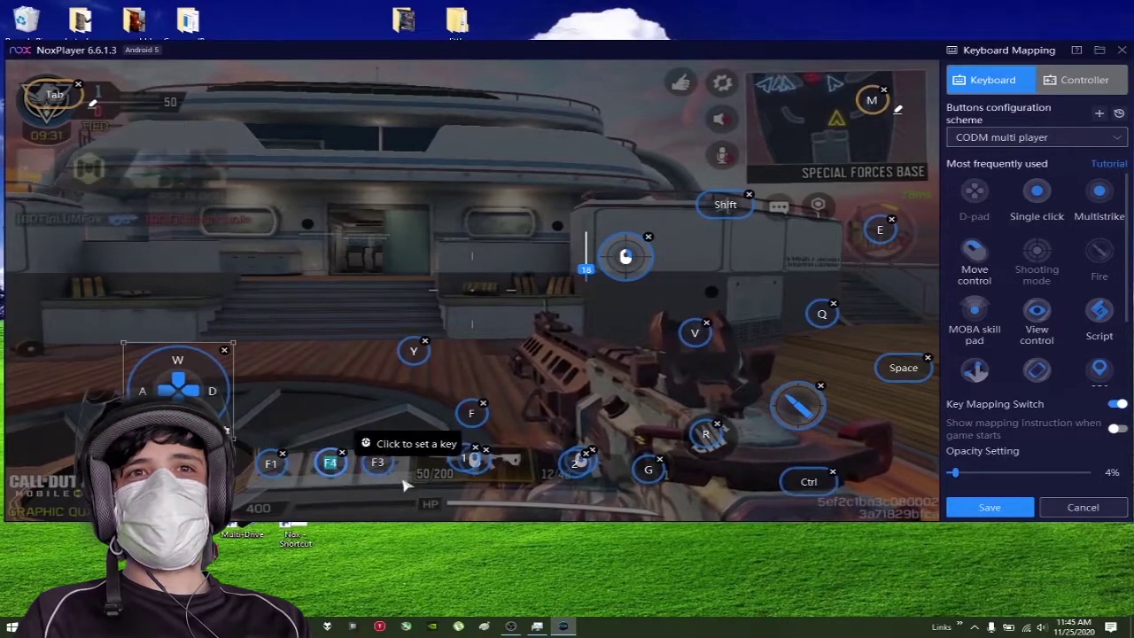
left_click(336, 479)
key("F5")
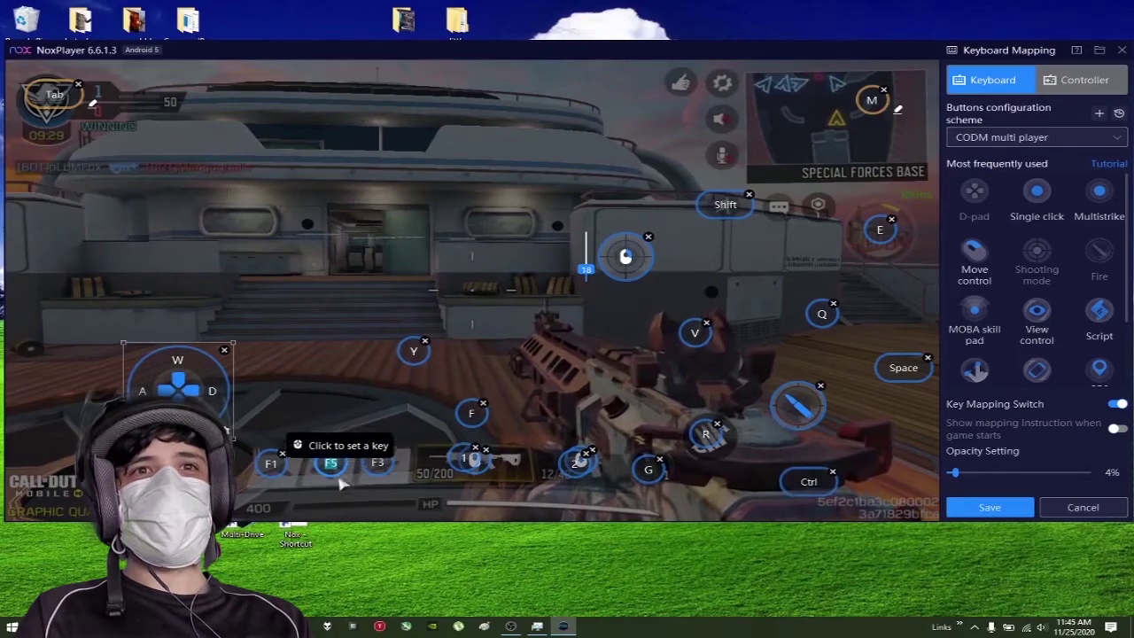
left_click(343, 481)
key("F2")
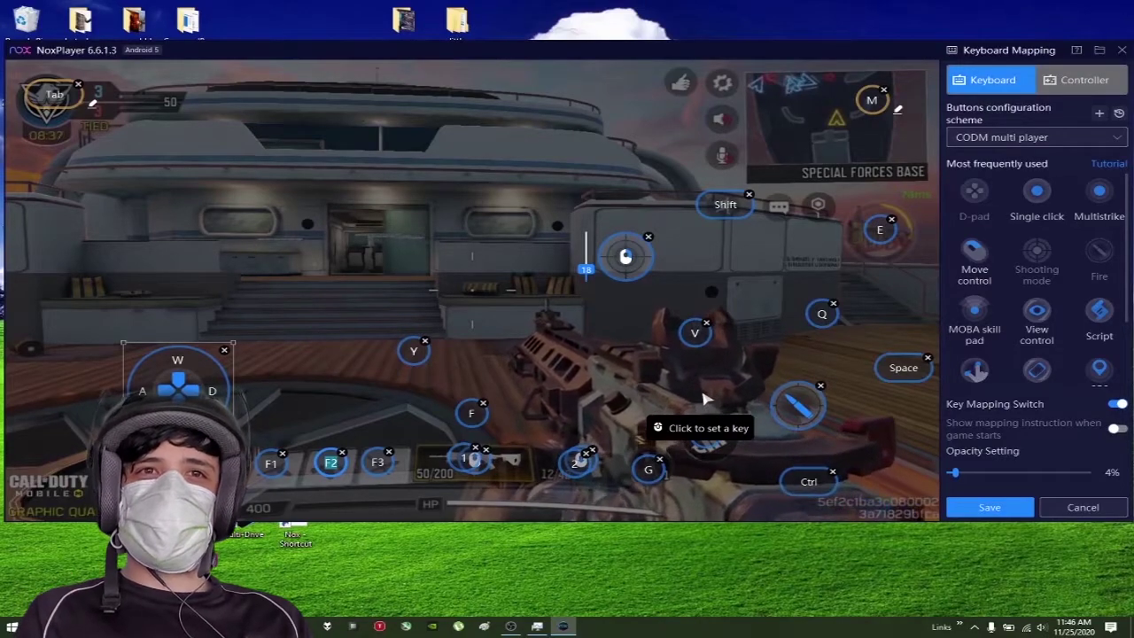
Assign the in-match action keys: R for reload, Q for Scope and V for Melee
left_click(705, 434)
key("r")
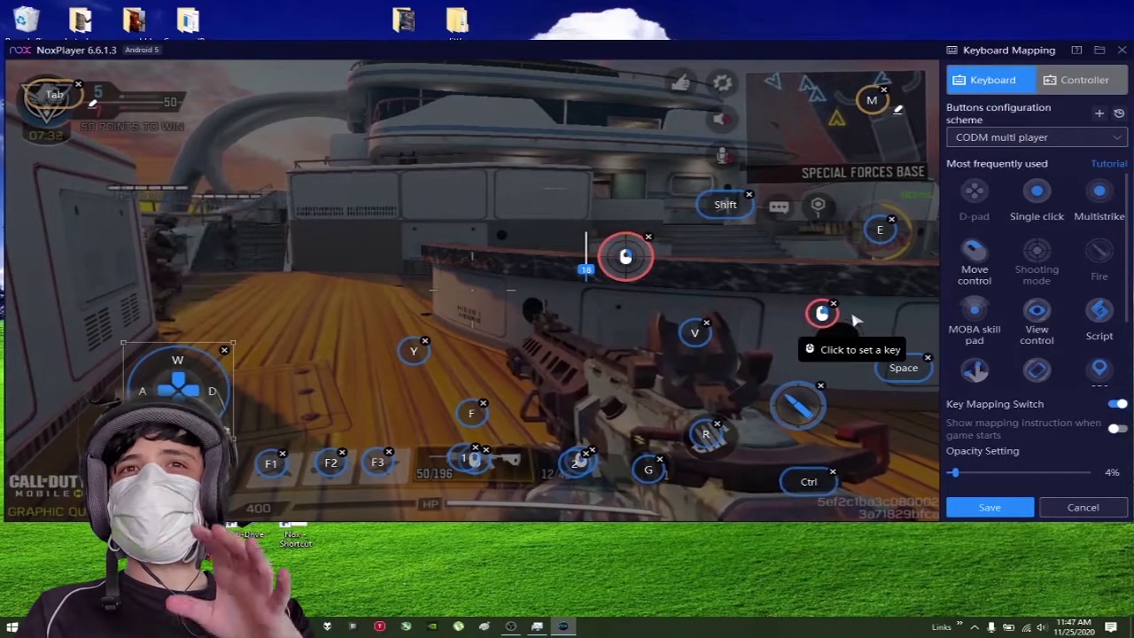
left_click(822, 313)
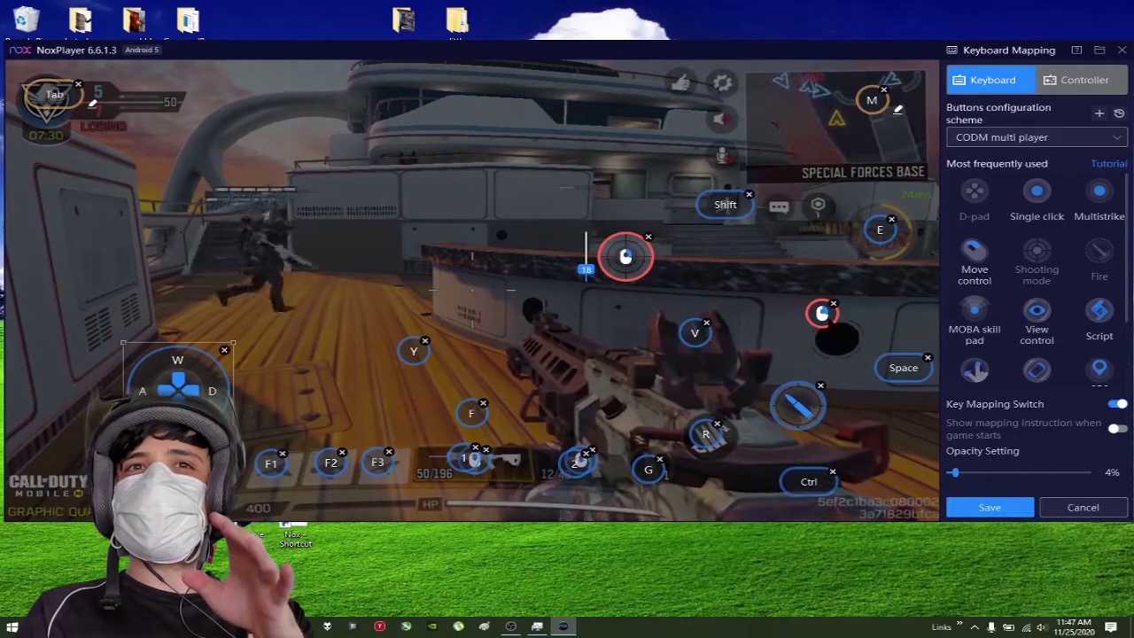
key("q")
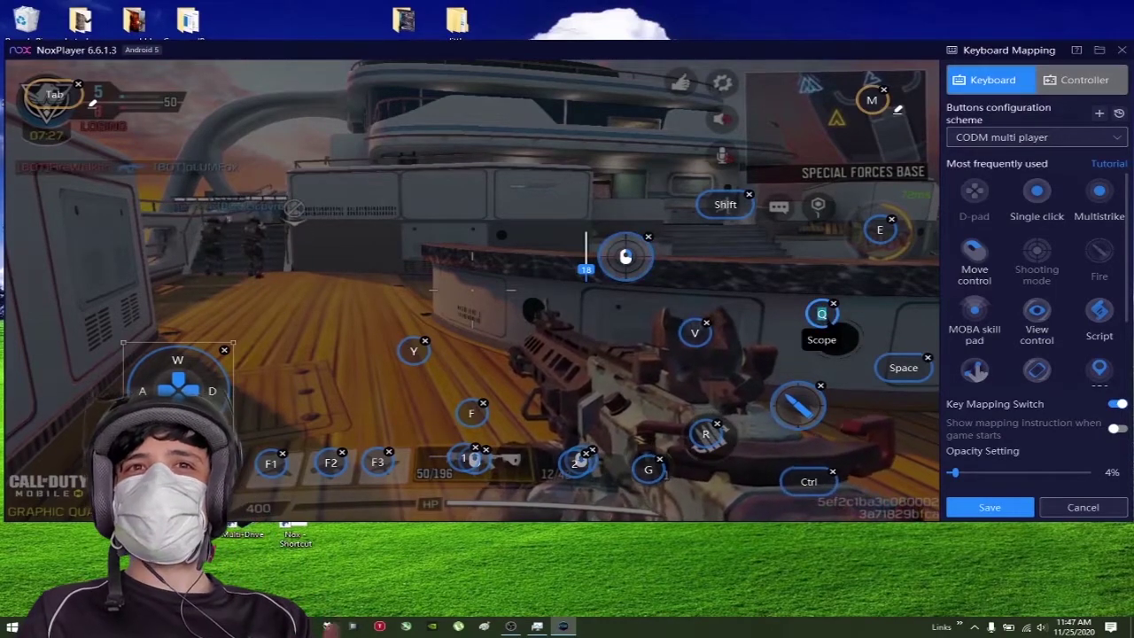
left_click(694, 333)
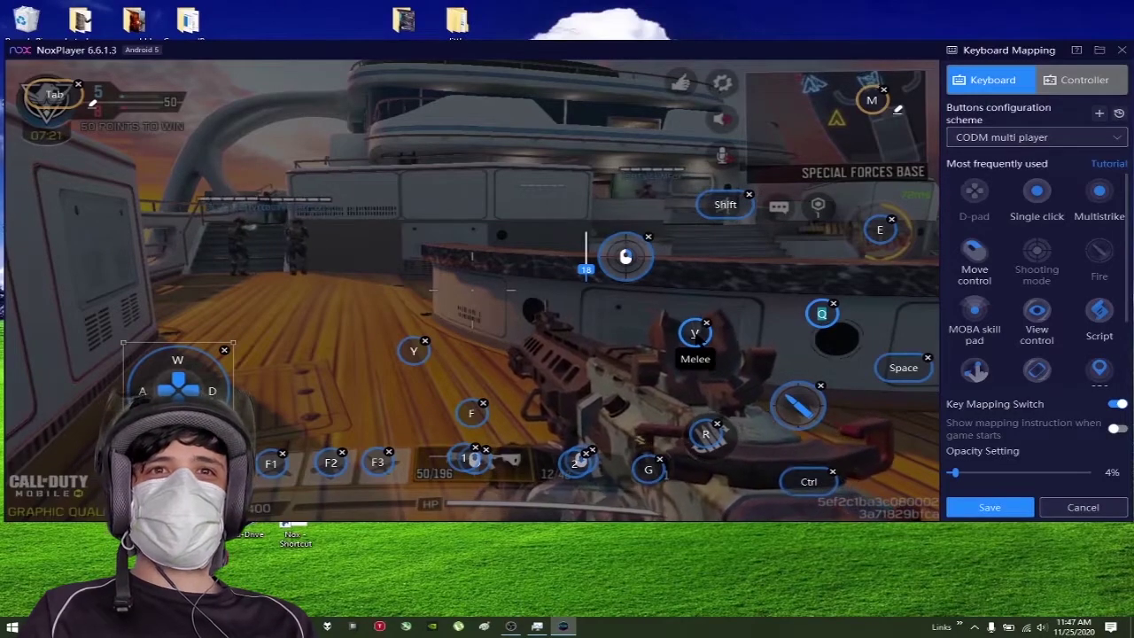
left_click(695, 333)
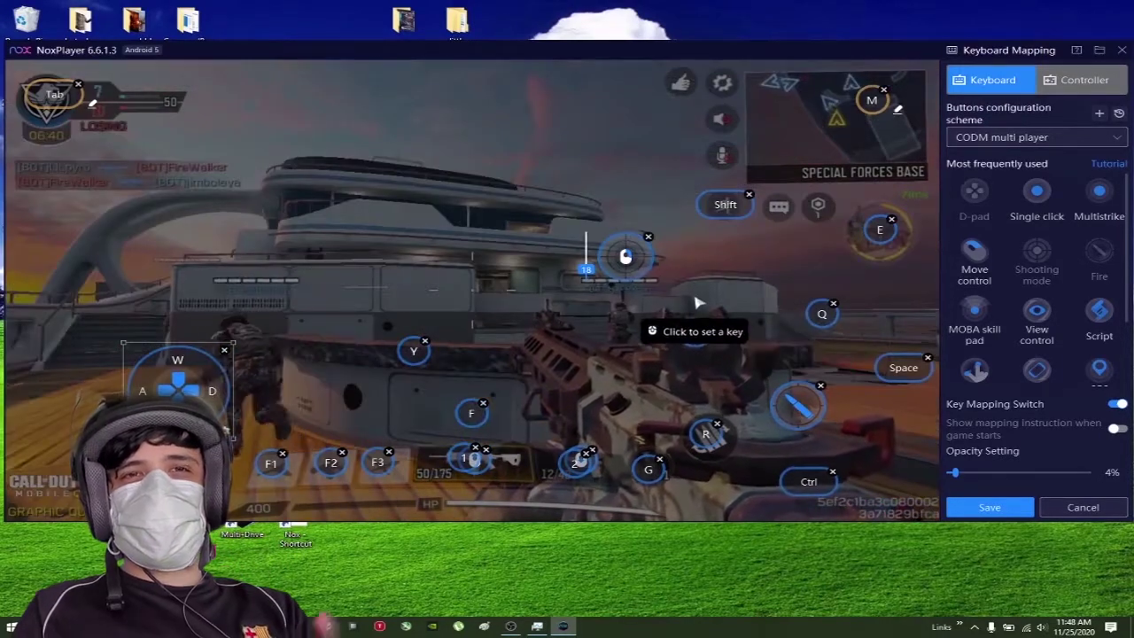
key("v")
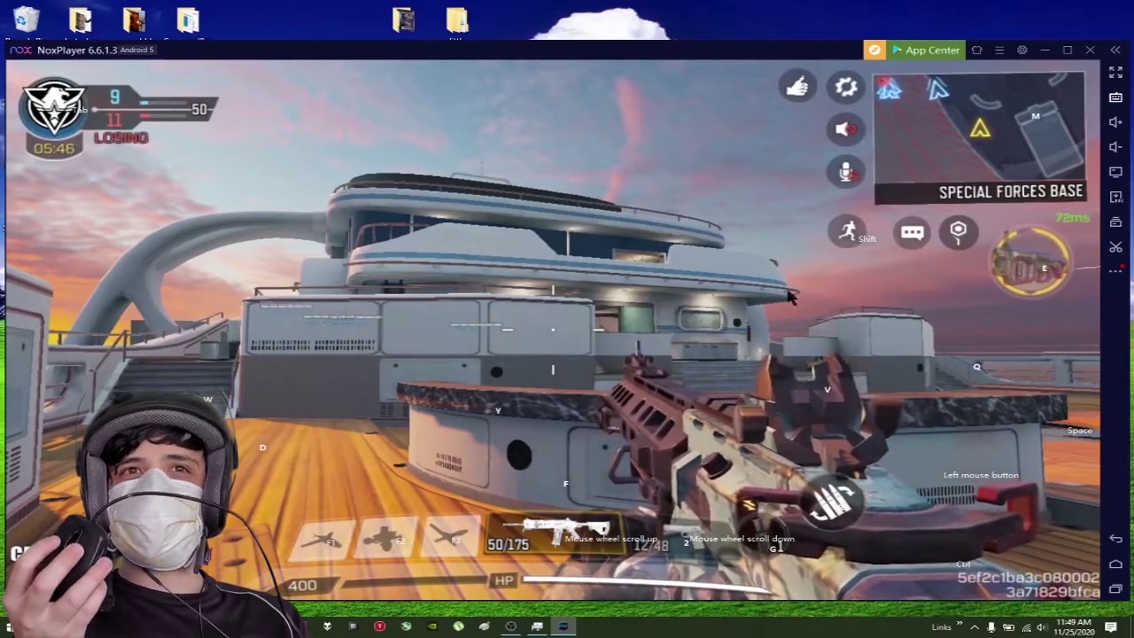
Try other mouse sensitivities, settle on 18, and nudge the Shift mapping slightly over the game's sprint icon
left_click(592, 217)
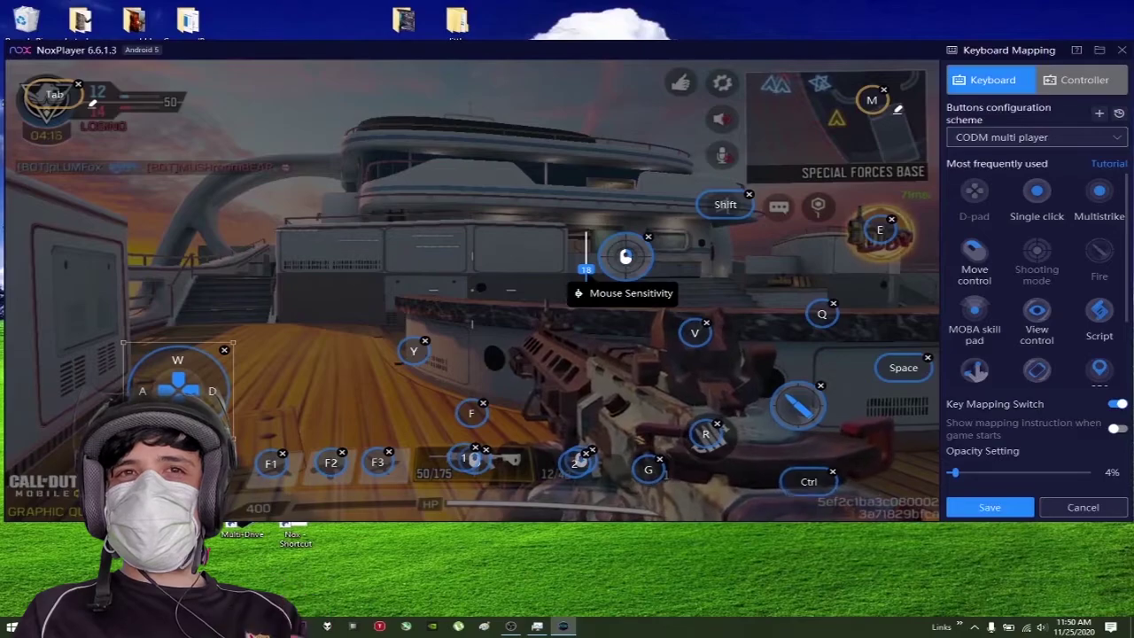
left_click_drag(584, 269, 585, 255)
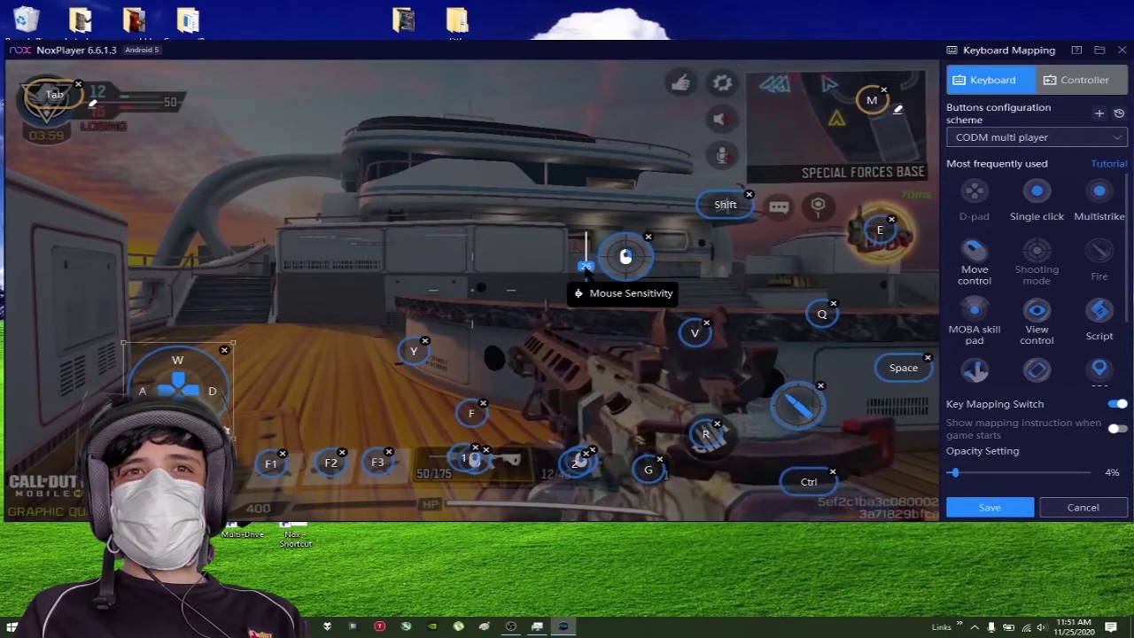
left_click_drag(585, 266, 586, 269)
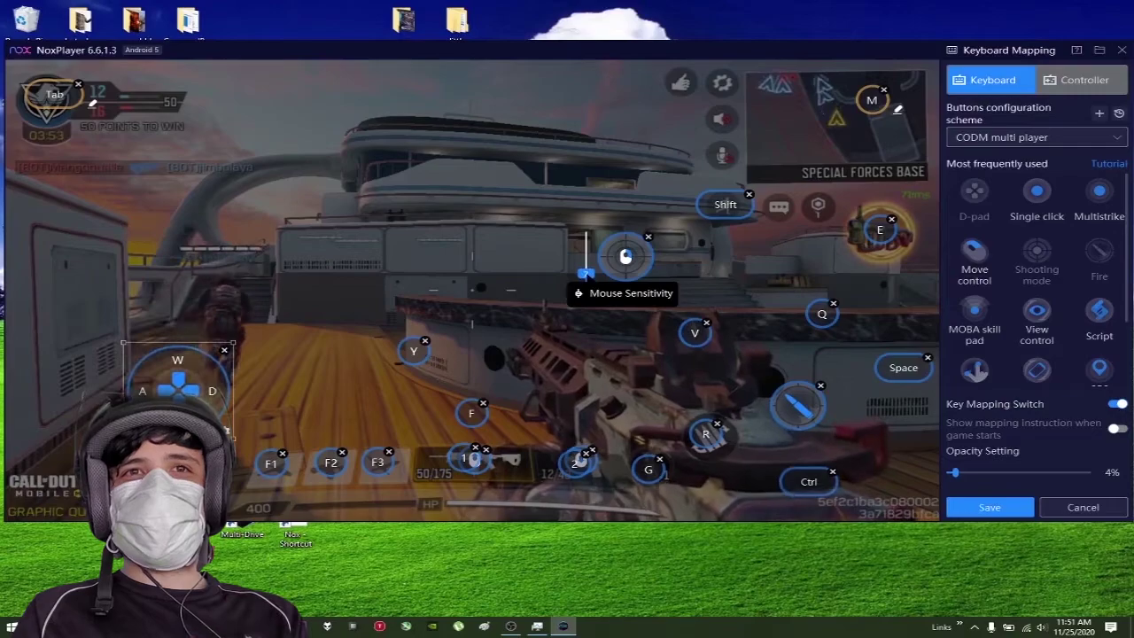
left_click_drag(586, 269, 585, 269)
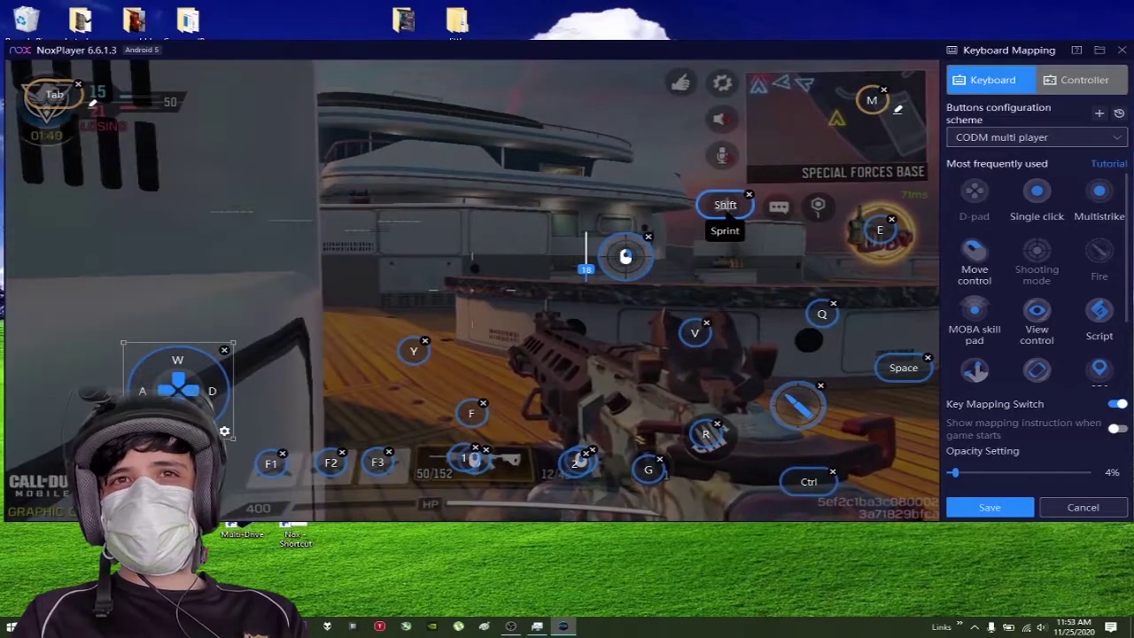
mouse_move(724, 205)
left_mouse_down()
mouse_move(721, 248)
mouse_move(723, 209)
left_mouse_up()
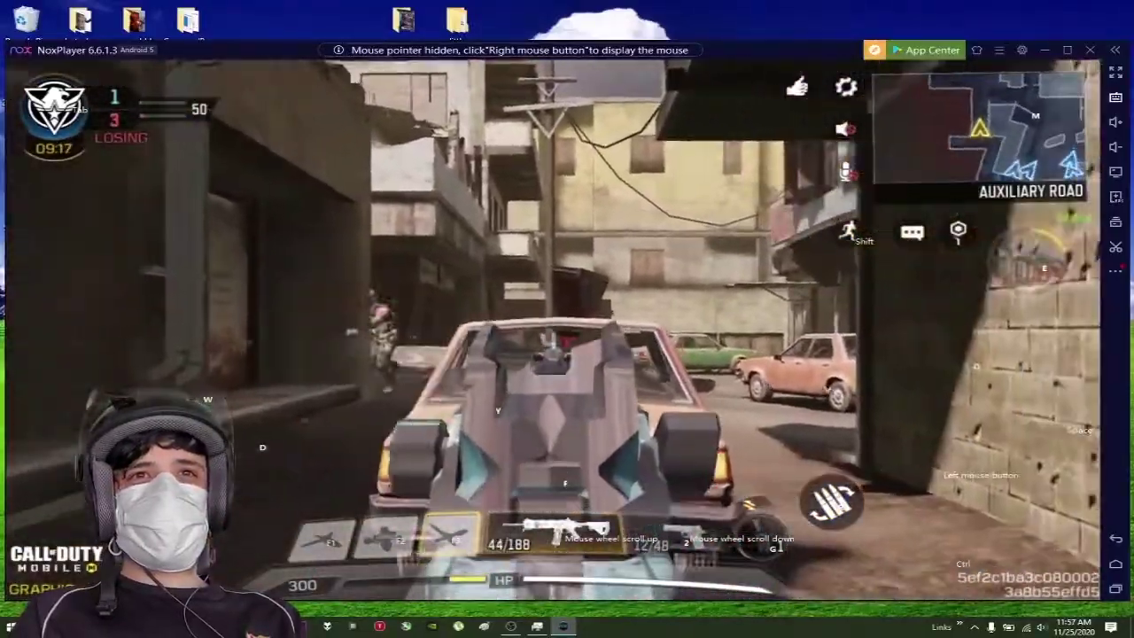
Test the mapped controls in the match by shooting an enemy, reloading, moving forward past the car and crouching
left_click(567, 319)
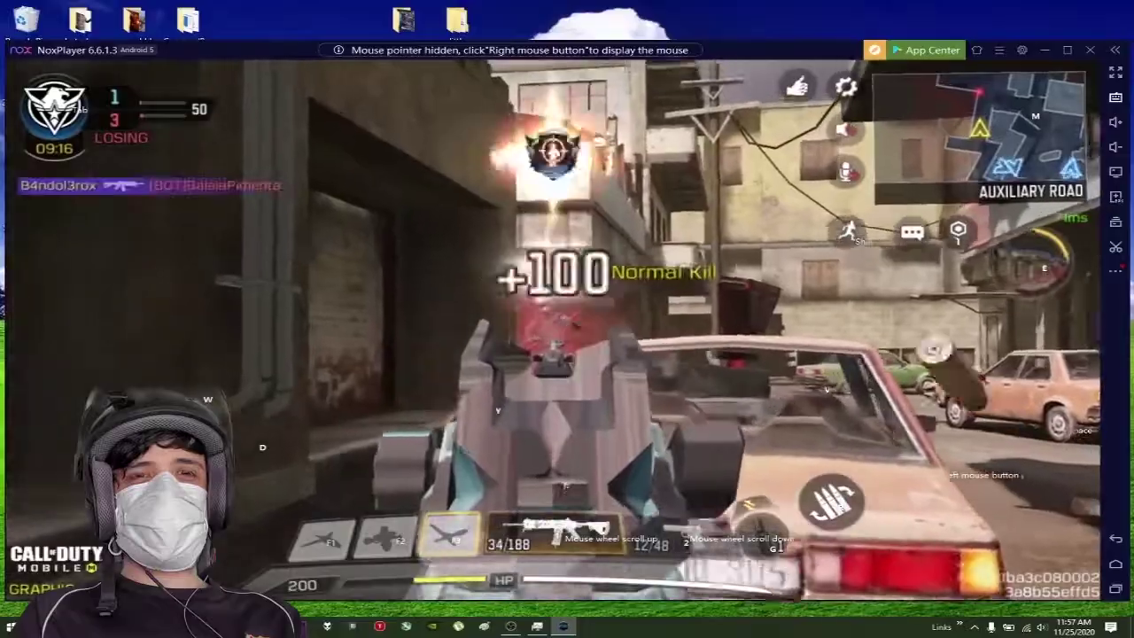
key("r")
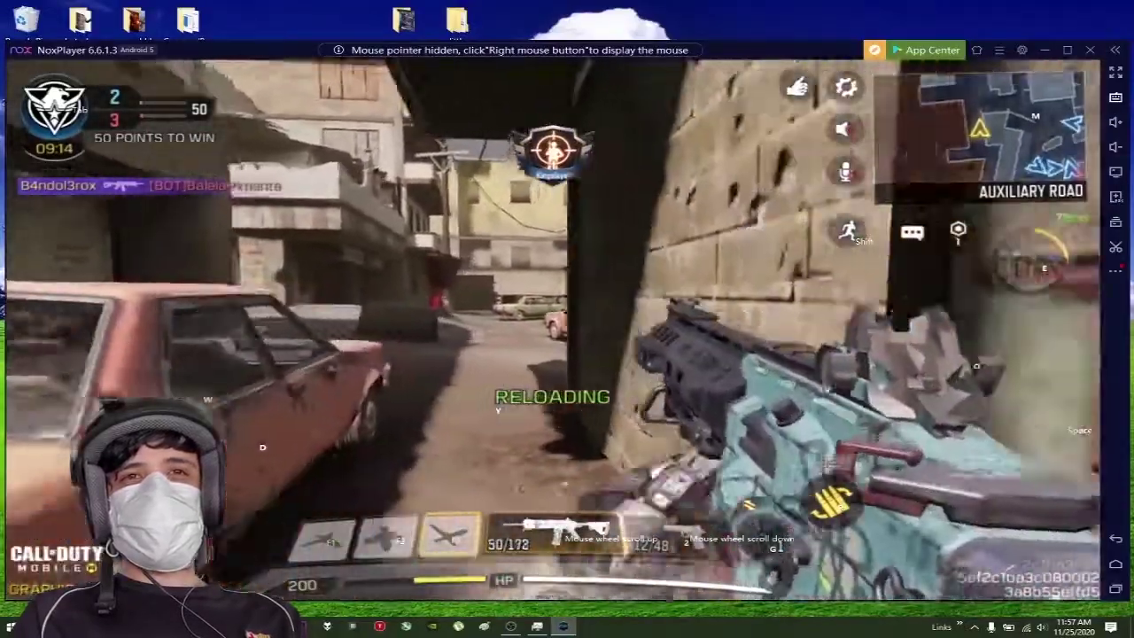
key("w")
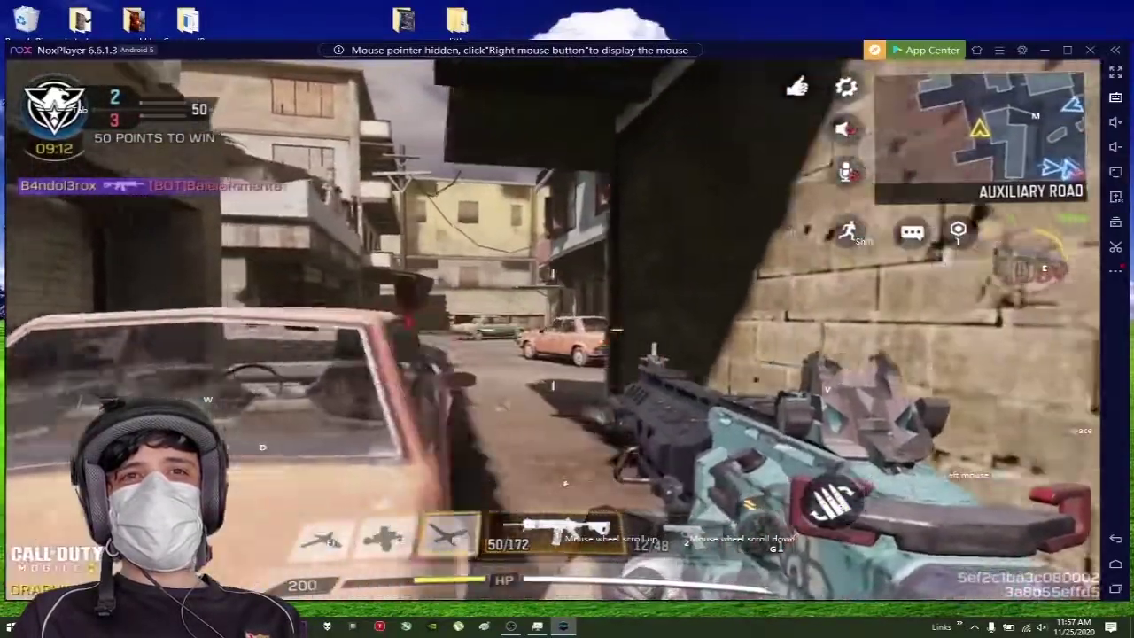
key("w")
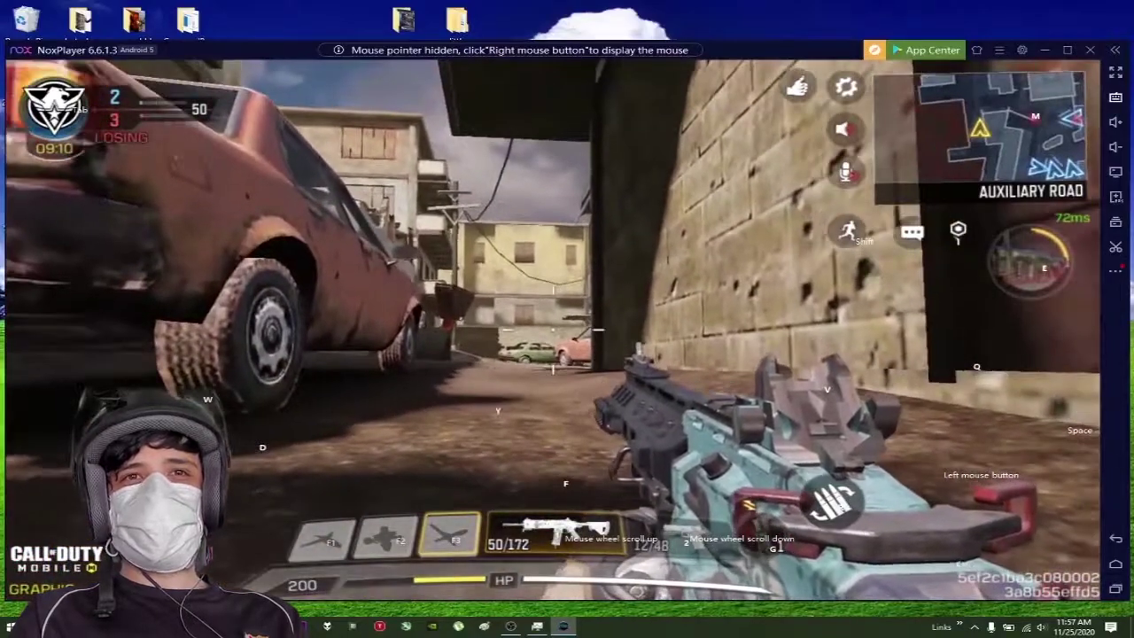
key("ctrl")
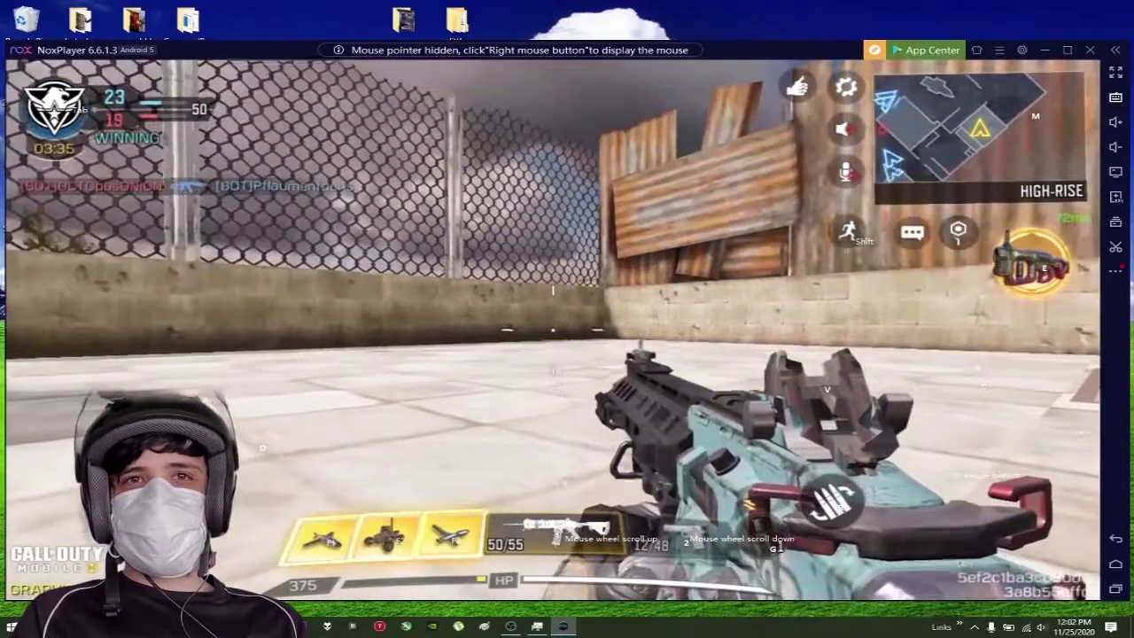
Leave shooting mode, set the key mapping opacity to 92% and save the mapping
right_click(705, 317)
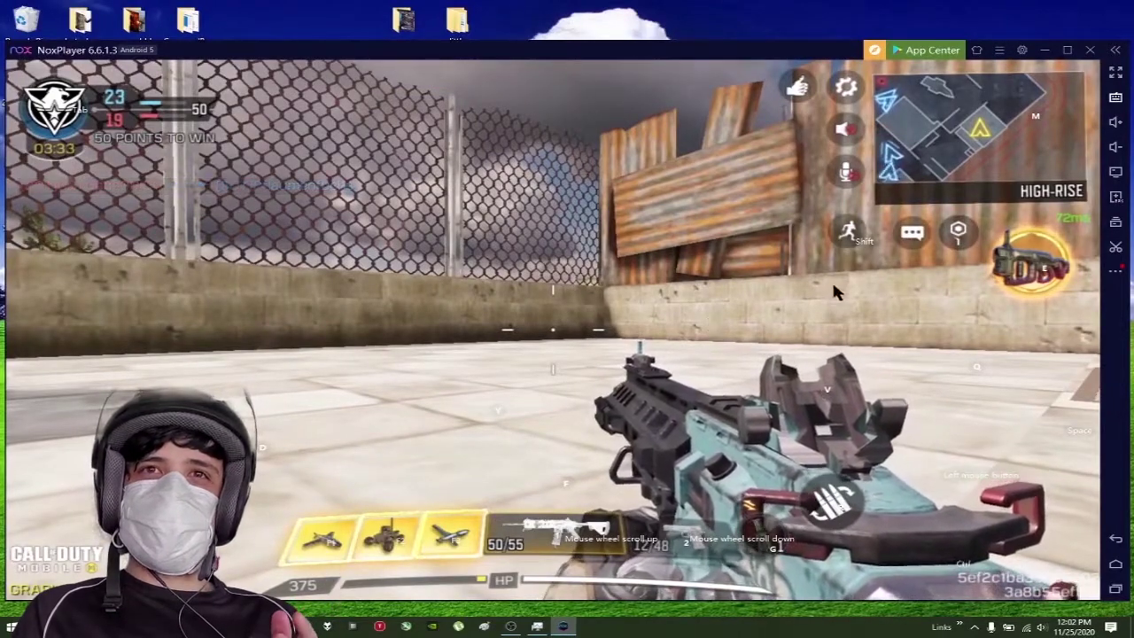
left_click(1115, 97)
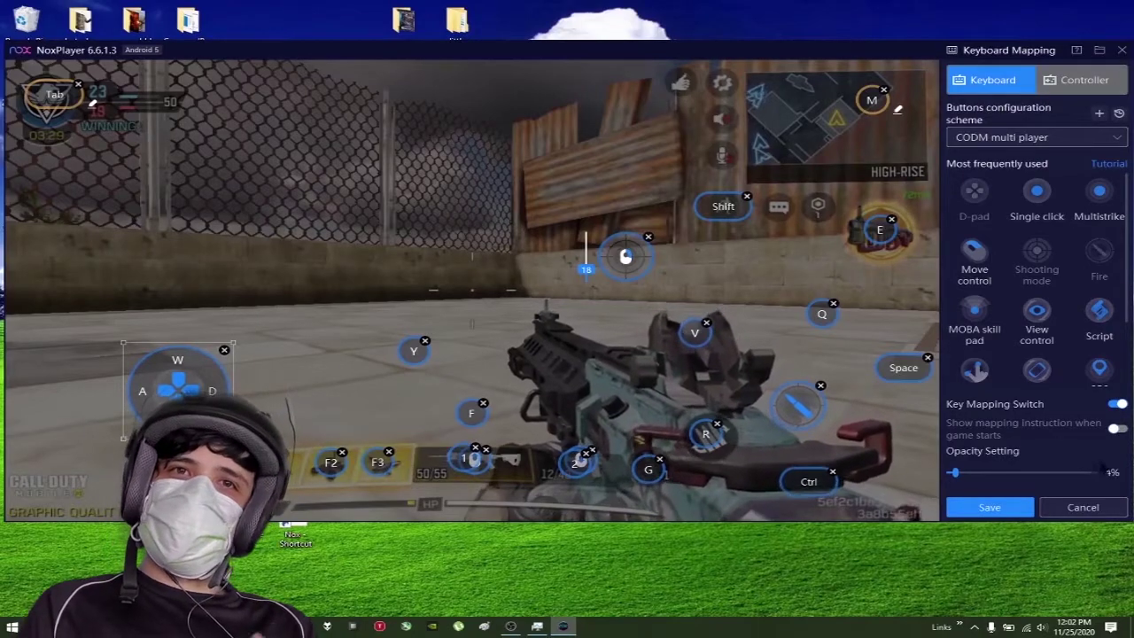
left_click(1075, 473)
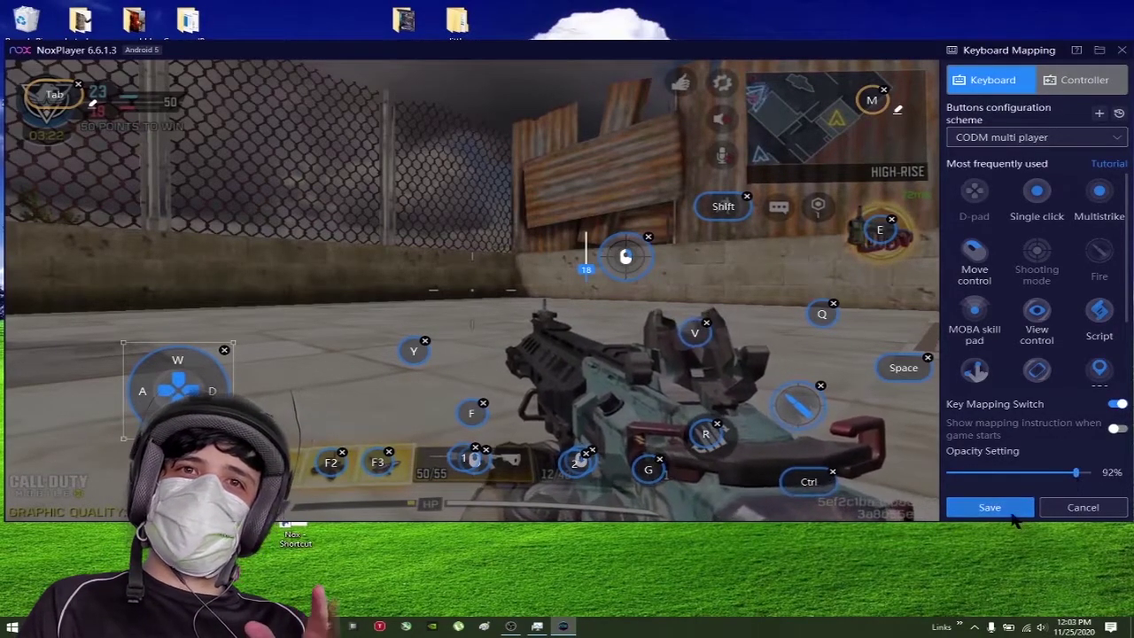
left_click(990, 507)
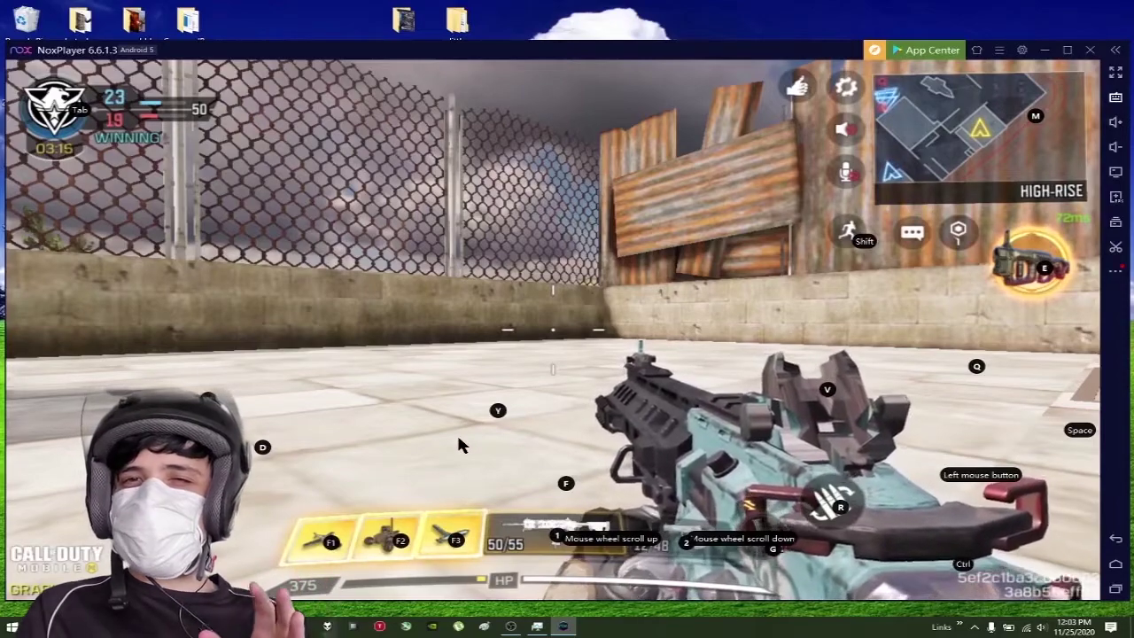
Lower the key mapping opacity to 8%, save the mapping and return to shooting mode
key("ctrl+1")
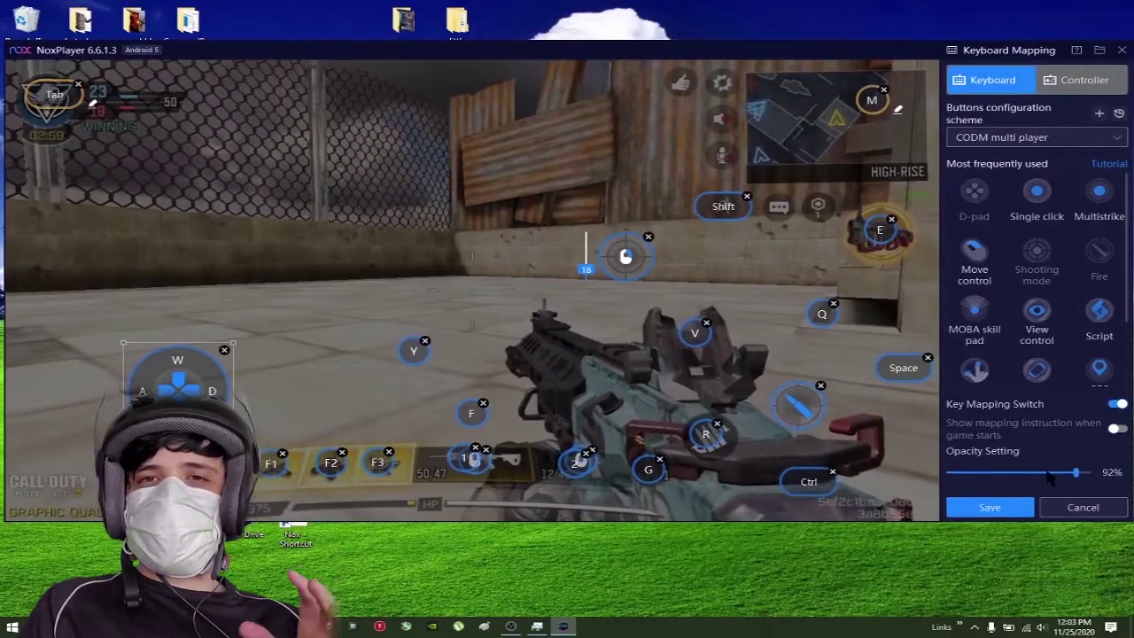
left_click_drag(1074, 474, 959, 476)
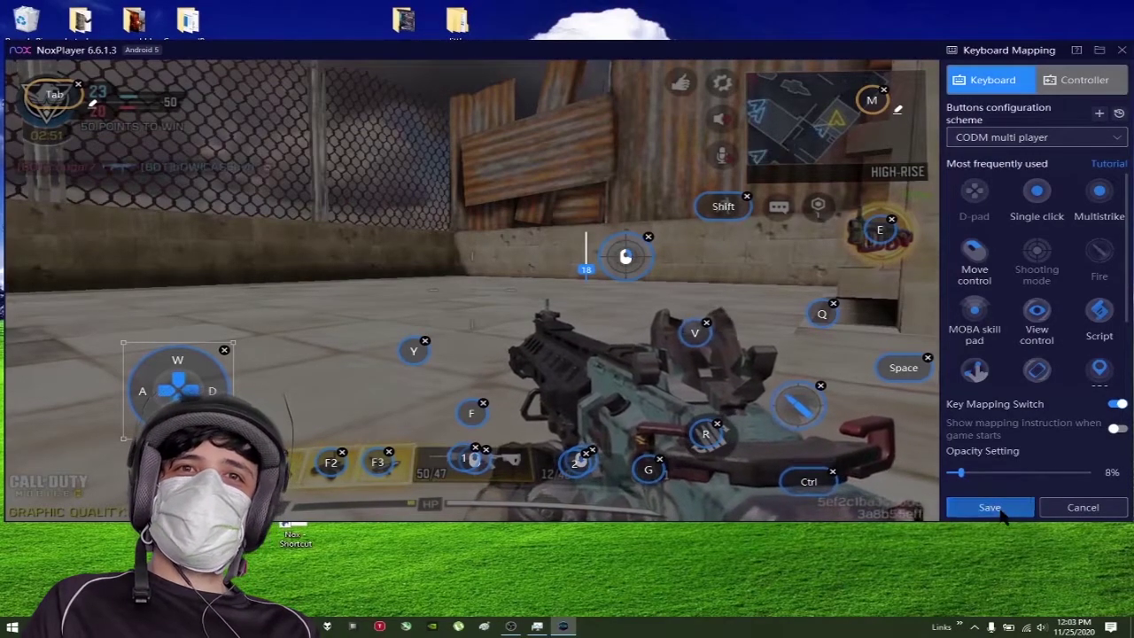
left_click(998, 507)
right_click(813, 357)
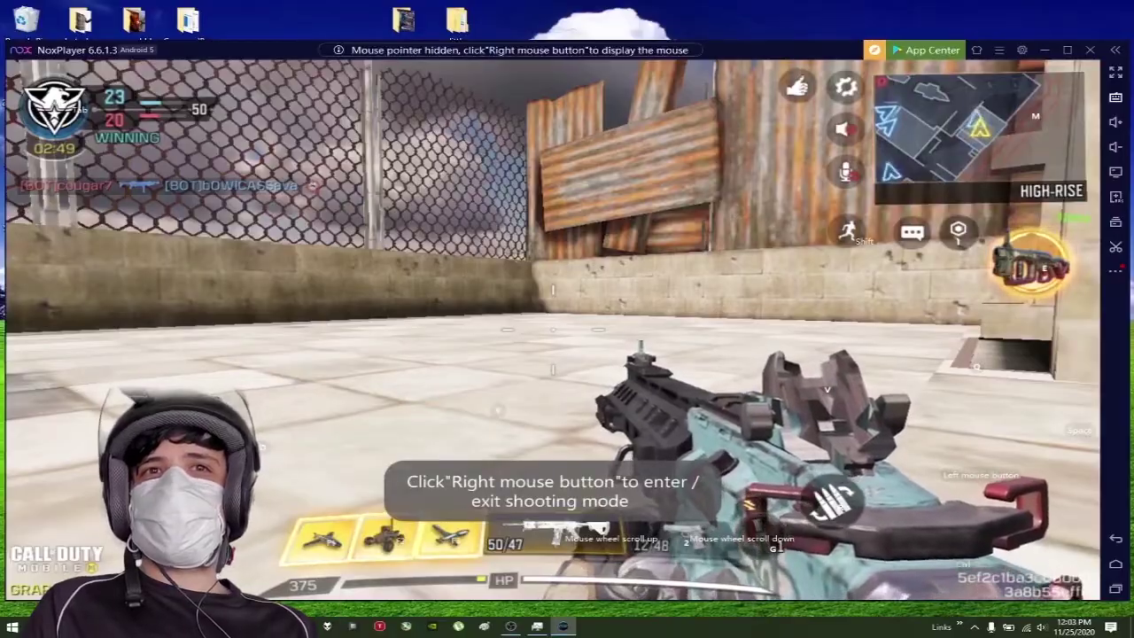